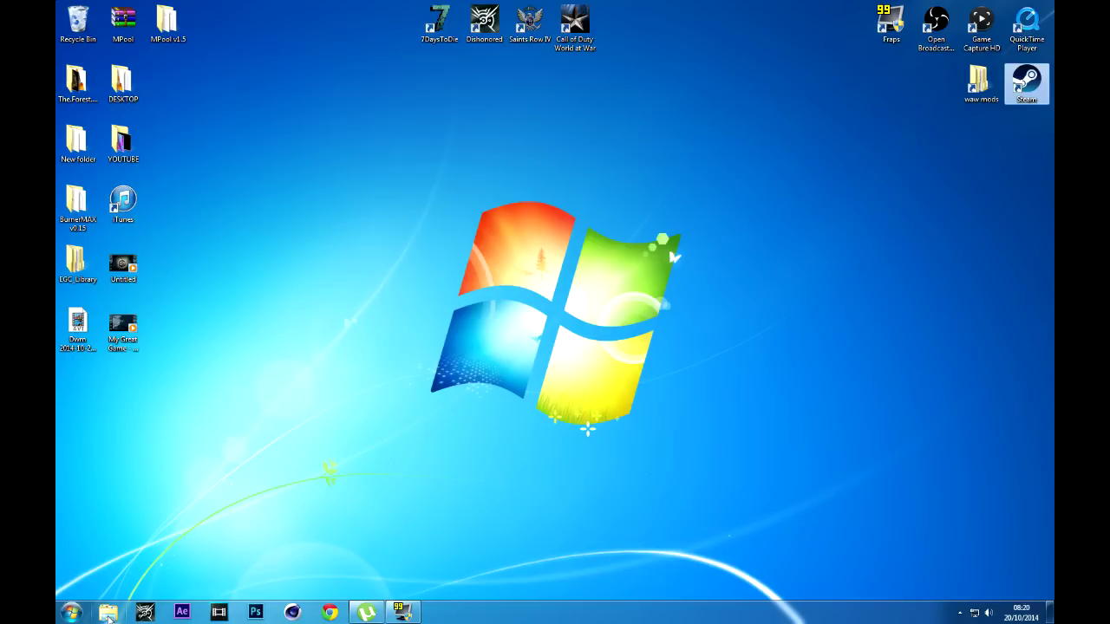
Open abgx360 GUI and enable Check/Fix Video padding and the check for AnyDVD style game data corruption
left_click(71, 612)
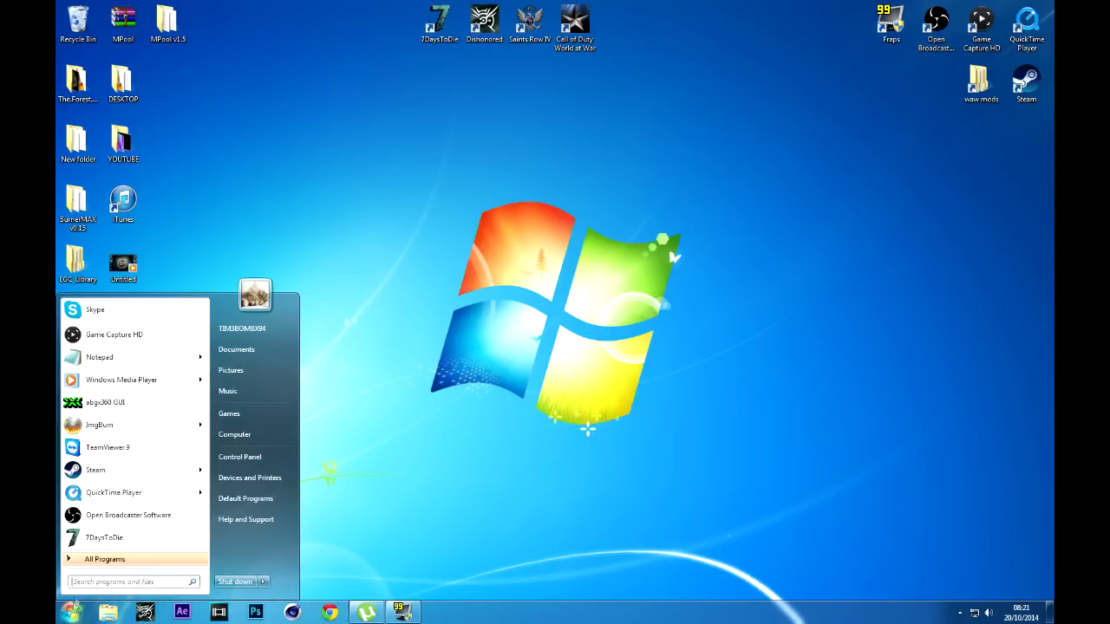
left_click(135, 402)
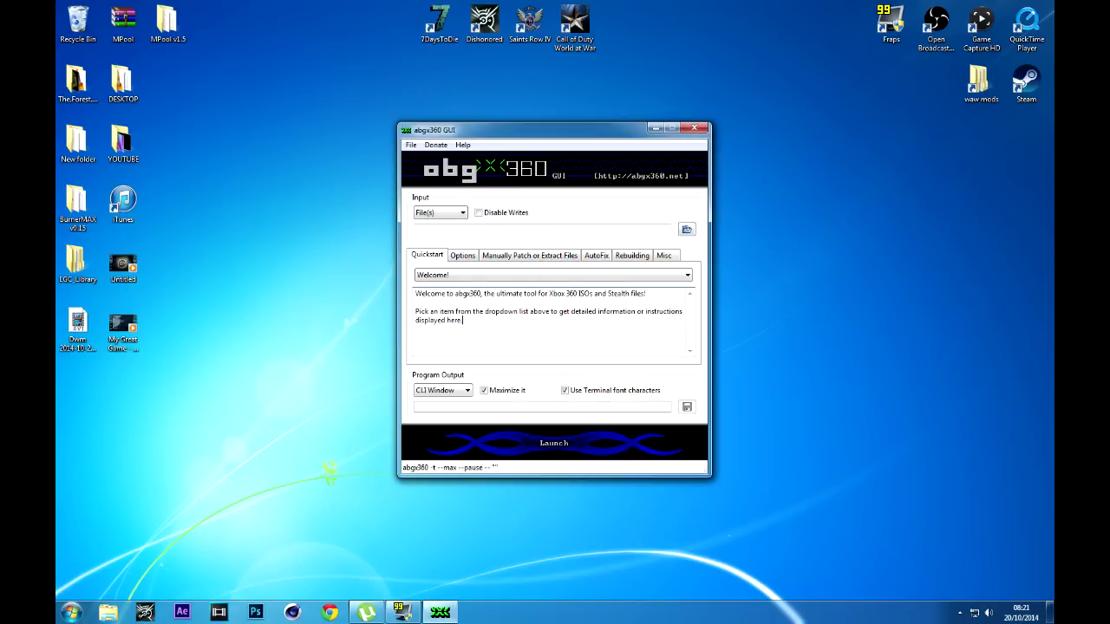
left_click(464, 255)
left_click(468, 312)
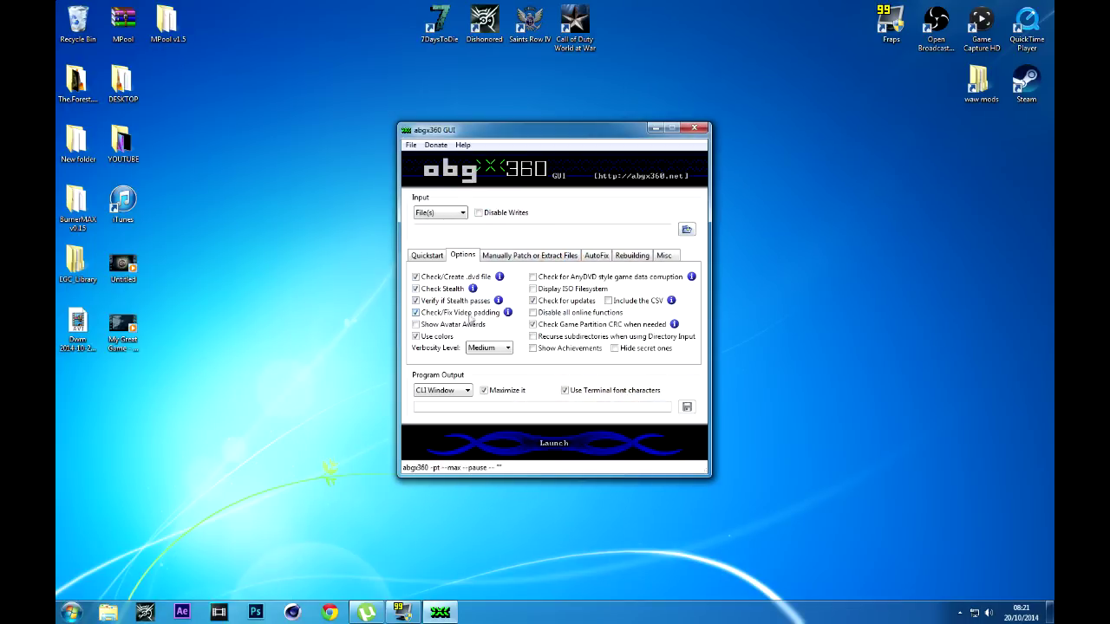
left_click(545, 277)
Enable manual patching even if stealth passes and even if the files are invalid
left_click(529, 259)
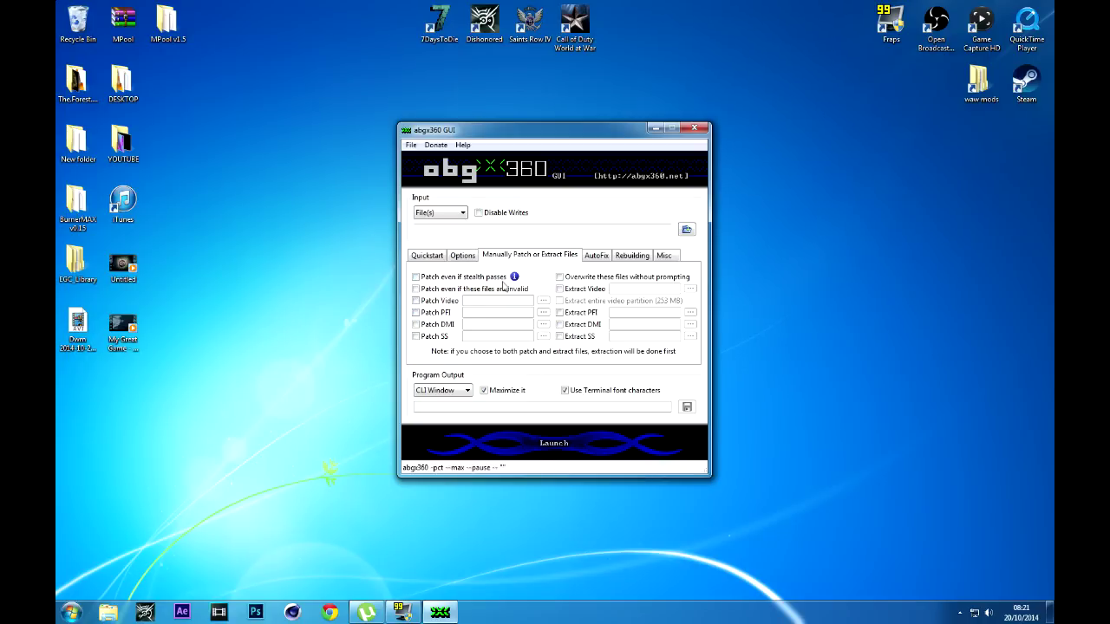
left_click(503, 288)
left_click(469, 277)
Set the AutoFix threshold to Level 3 - AutoFix if stealth passes but fails verification
left_click(596, 262)
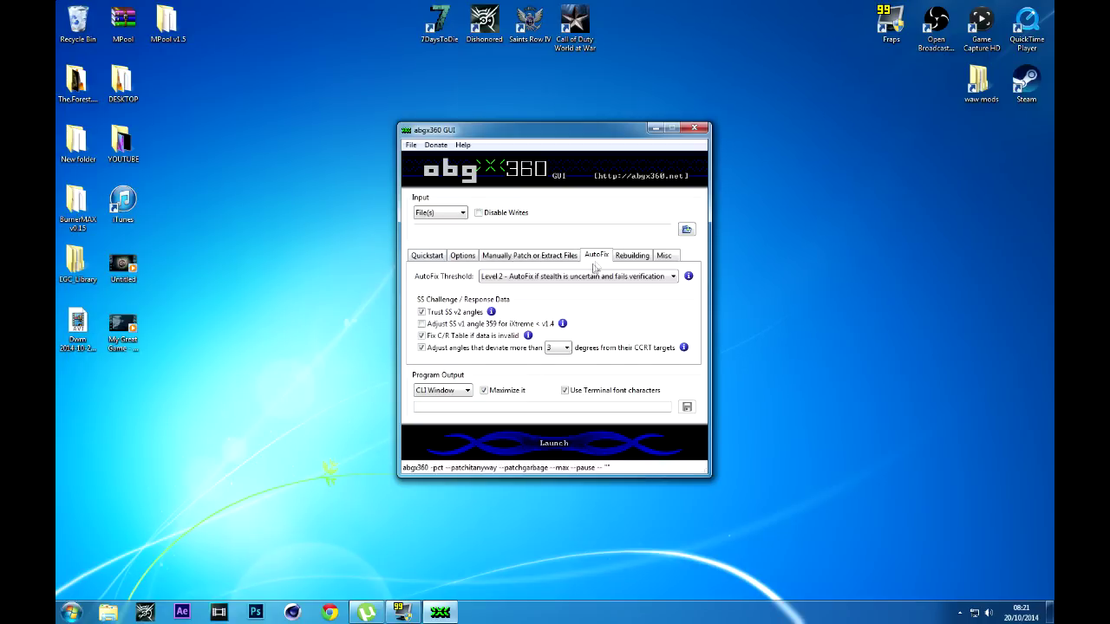
left_click(576, 276)
left_click(537, 305)
Set SplitVid to add it if it doesn't exist or isn't valid
left_click(626, 257)
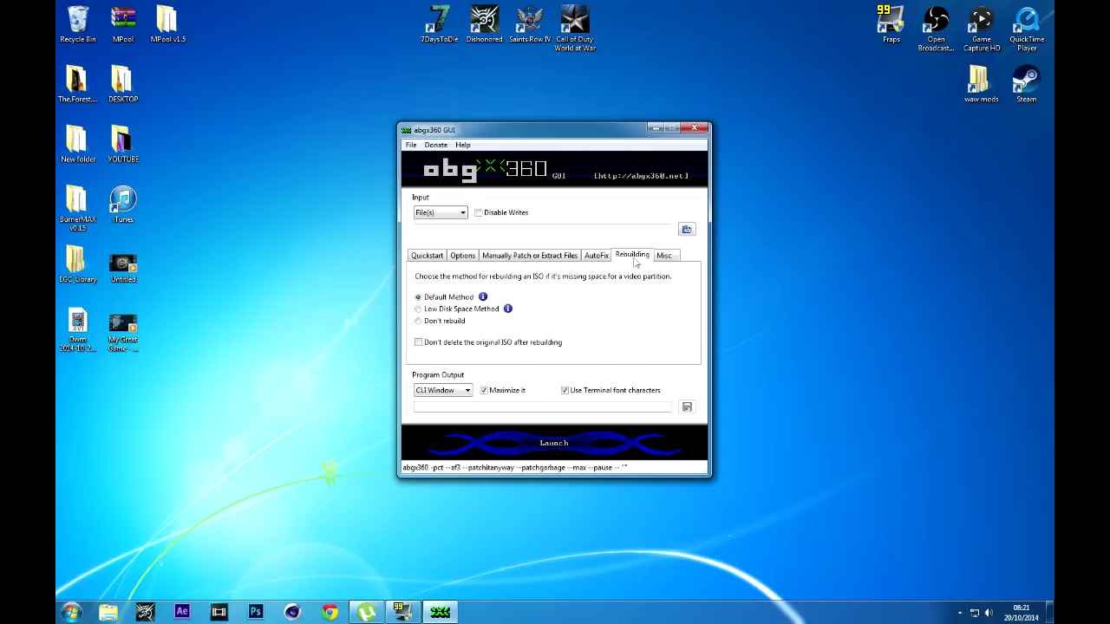
left_click(664, 255)
left_click(529, 310)
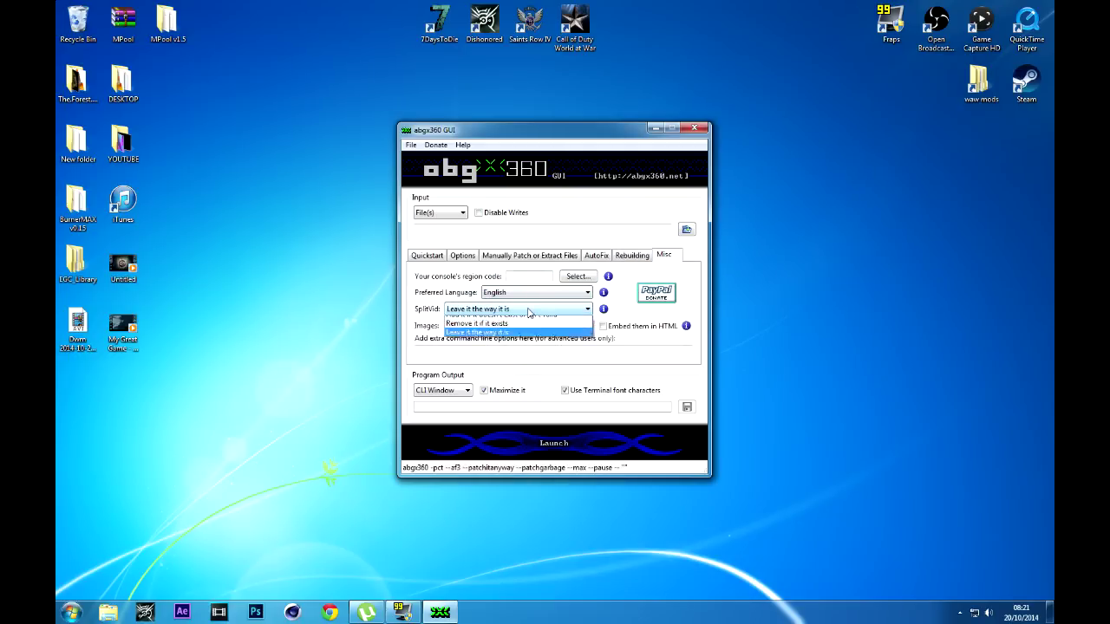
left_click(528, 319)
Run the check on the complex-fifa15 ISO from the FIFA.15.XBOX360-COMPLEX folder, then close the check and the program
left_click(687, 229)
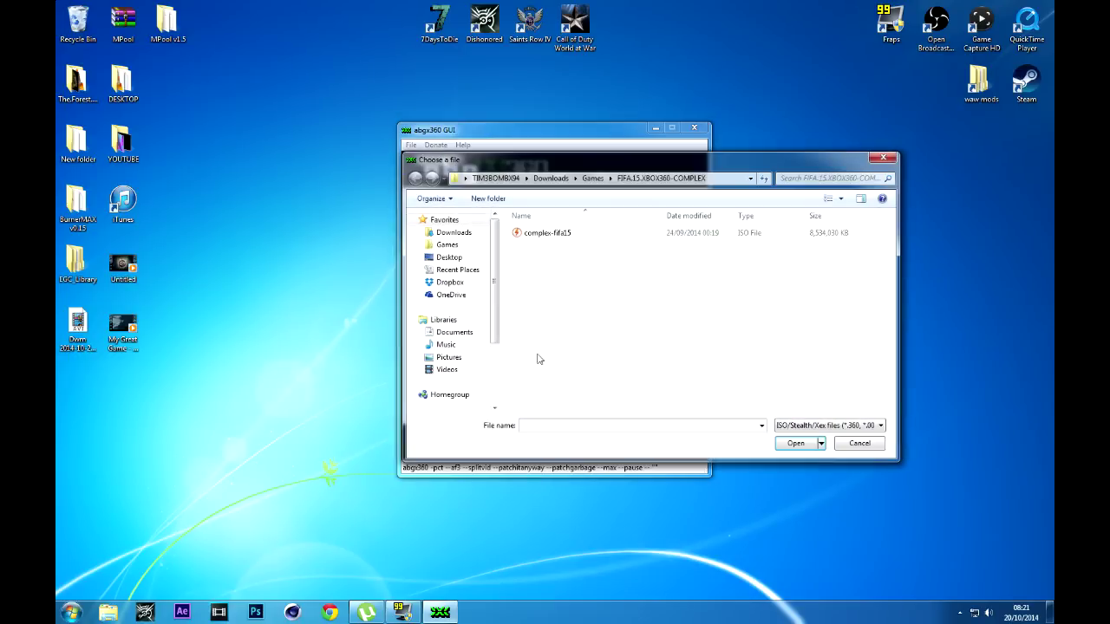
double_click(592, 241)
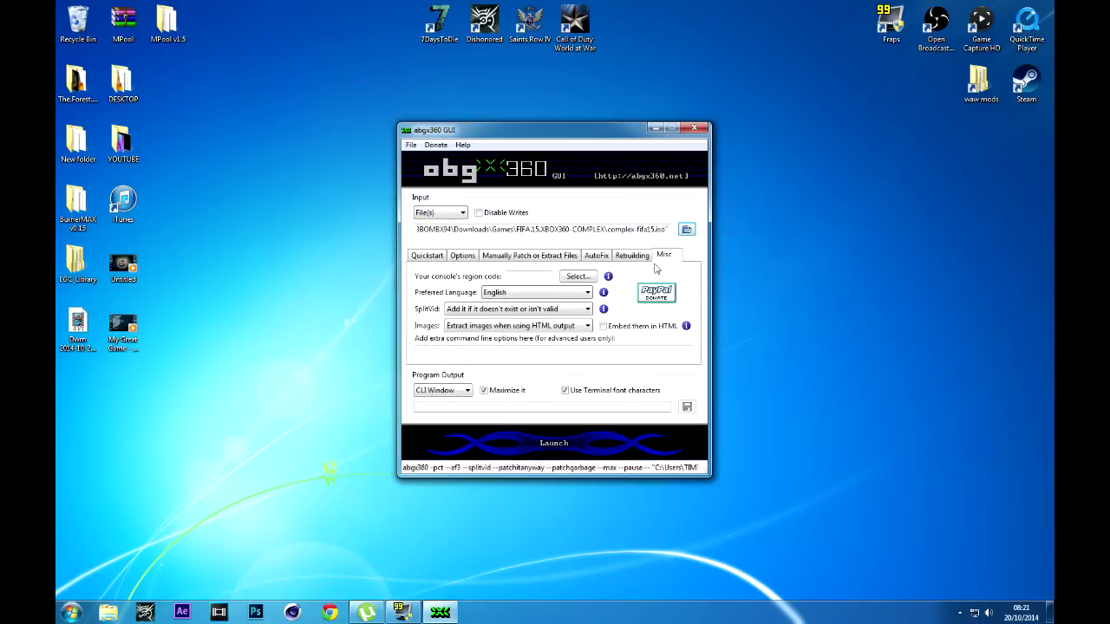
left_click(581, 442)
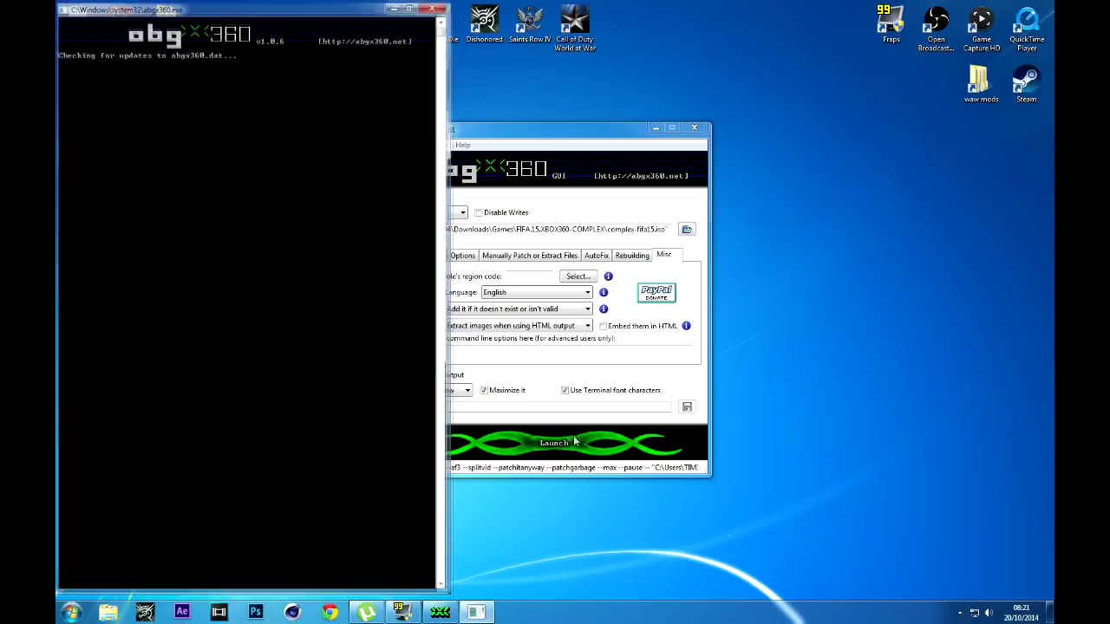
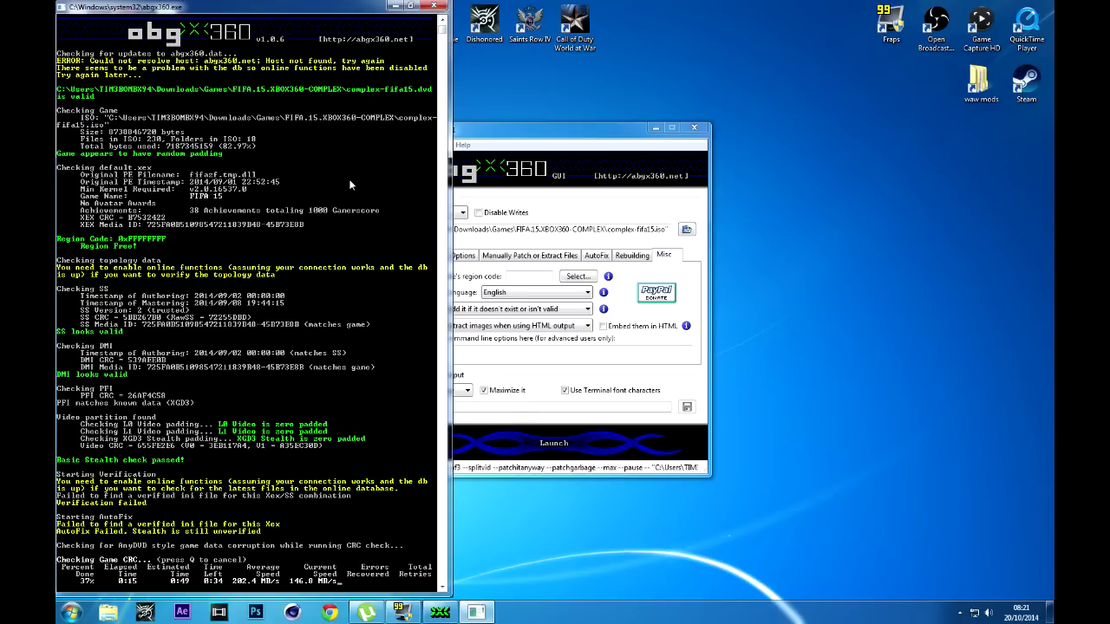
left_click(428, 6)
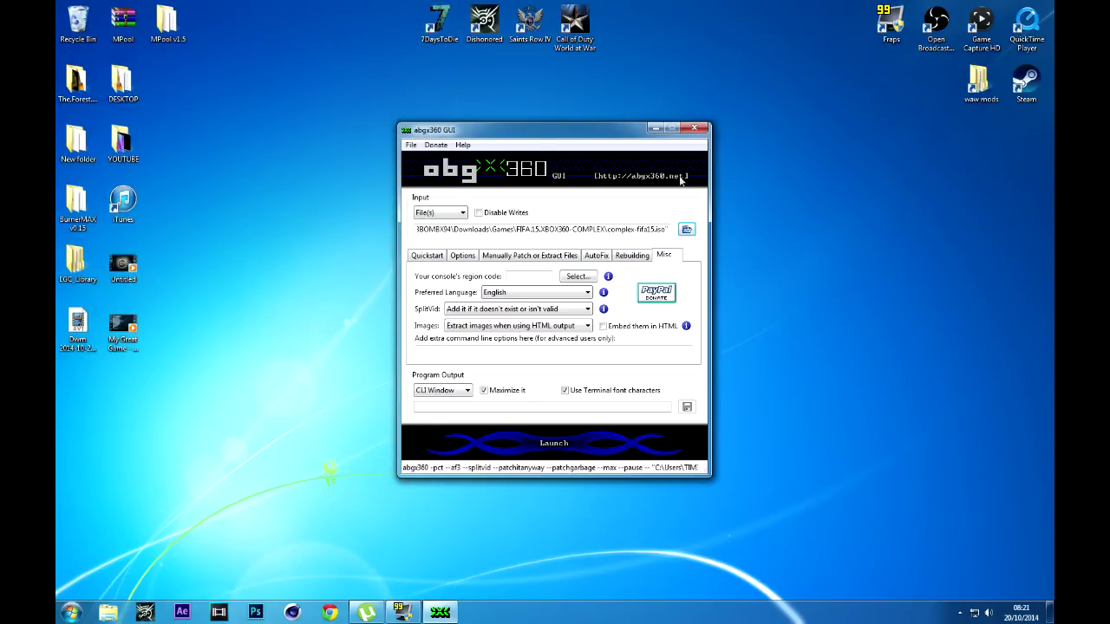
left_click(697, 129)
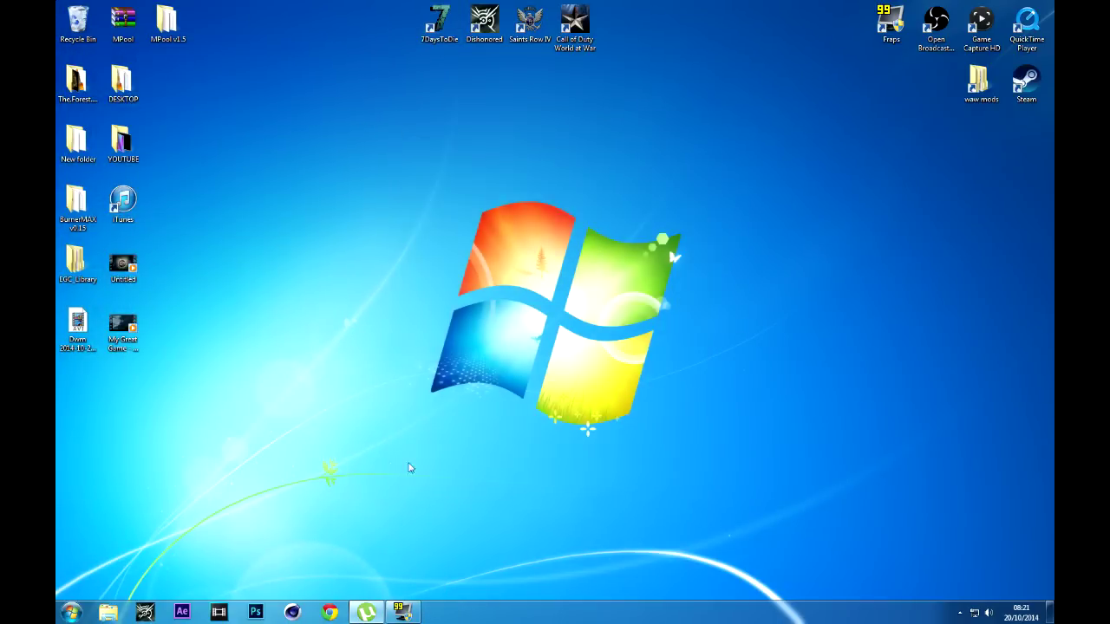
Switch to Chrome, go to abgx360.xecuter.com and download the abgx360.ini zip archive linked in the 2014/10/02 news post
left_click(329, 613)
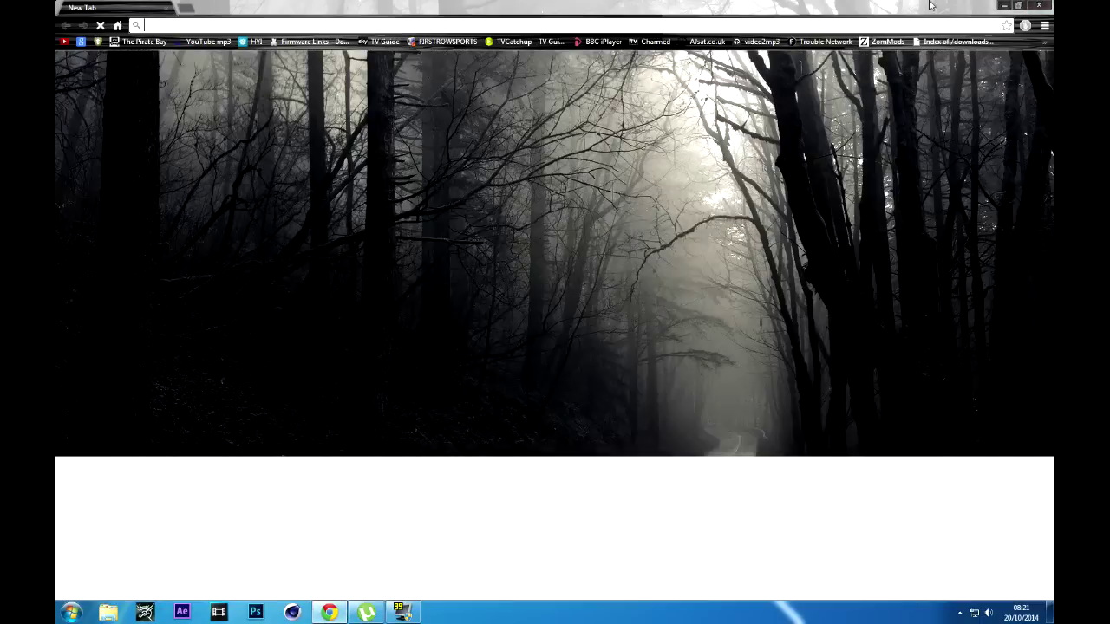
left_click(1043, 41)
left_click(848, 344)
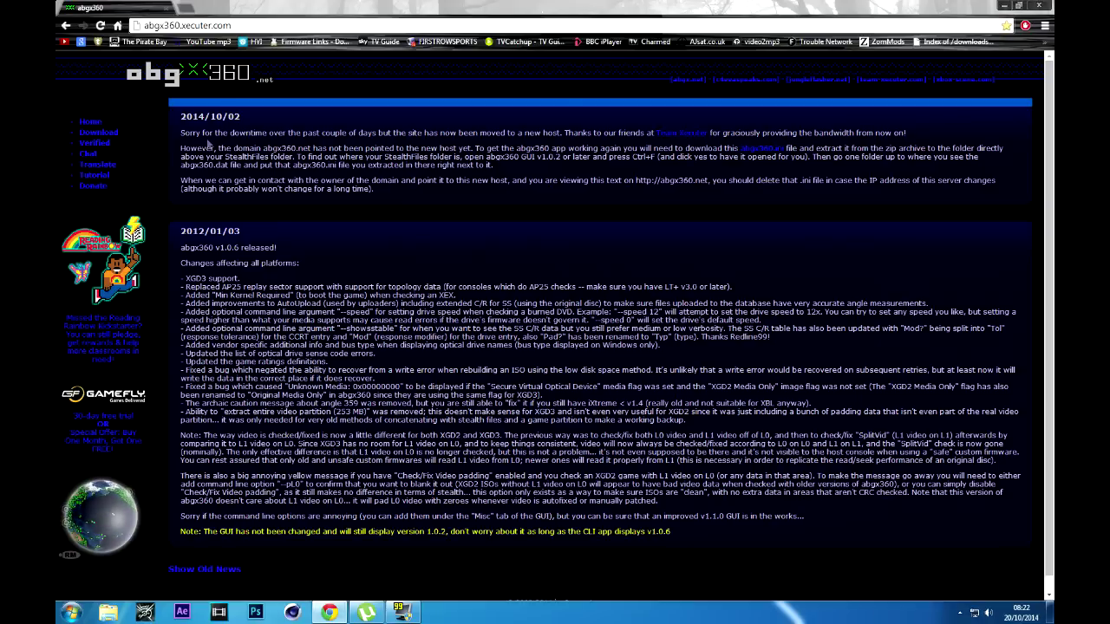
left_click(767, 150)
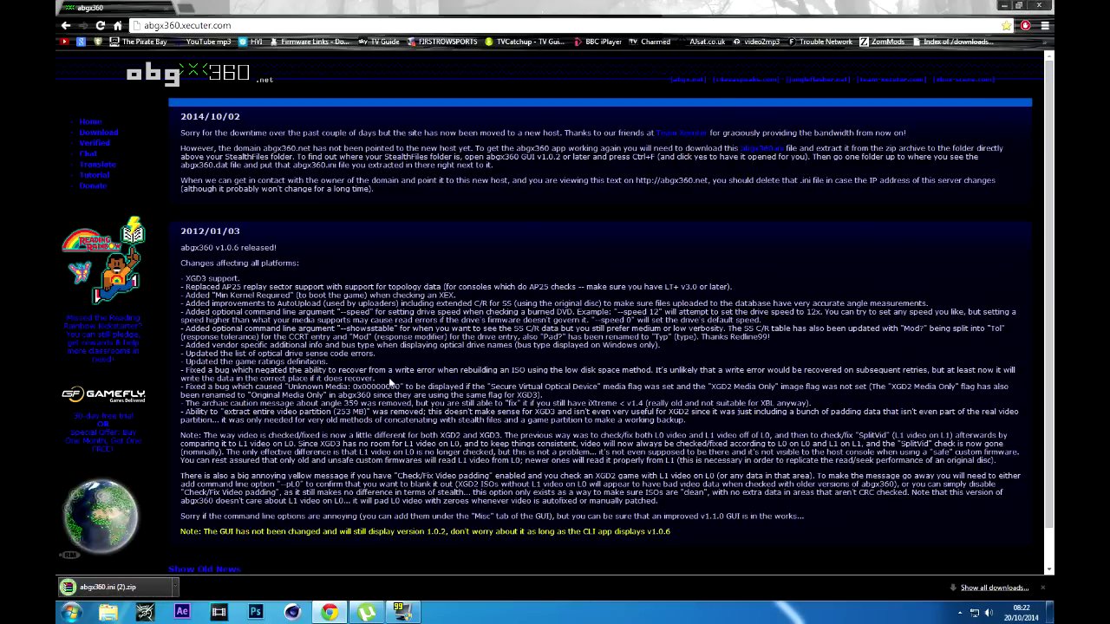
Extract abgx360.ini and README.txt from the downloaded archive to the desktop and move both files to an empty area
left_click(104, 586)
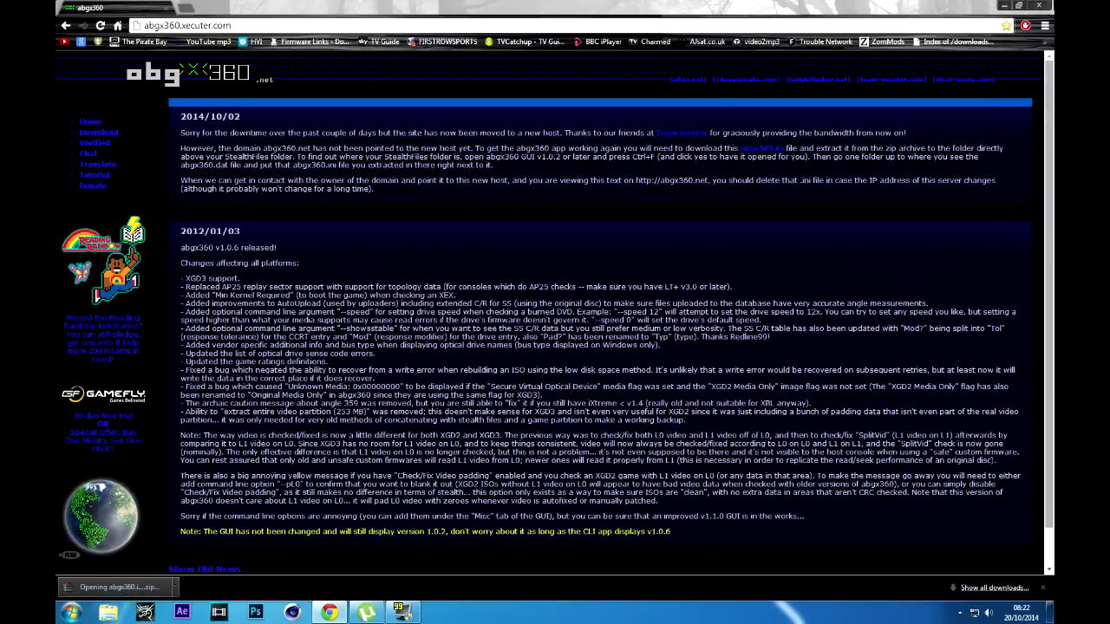
left_click(1046, 5)
left_click_drag(333, 35, 684, 63)
left_click_drag(463, 201, 451, 175)
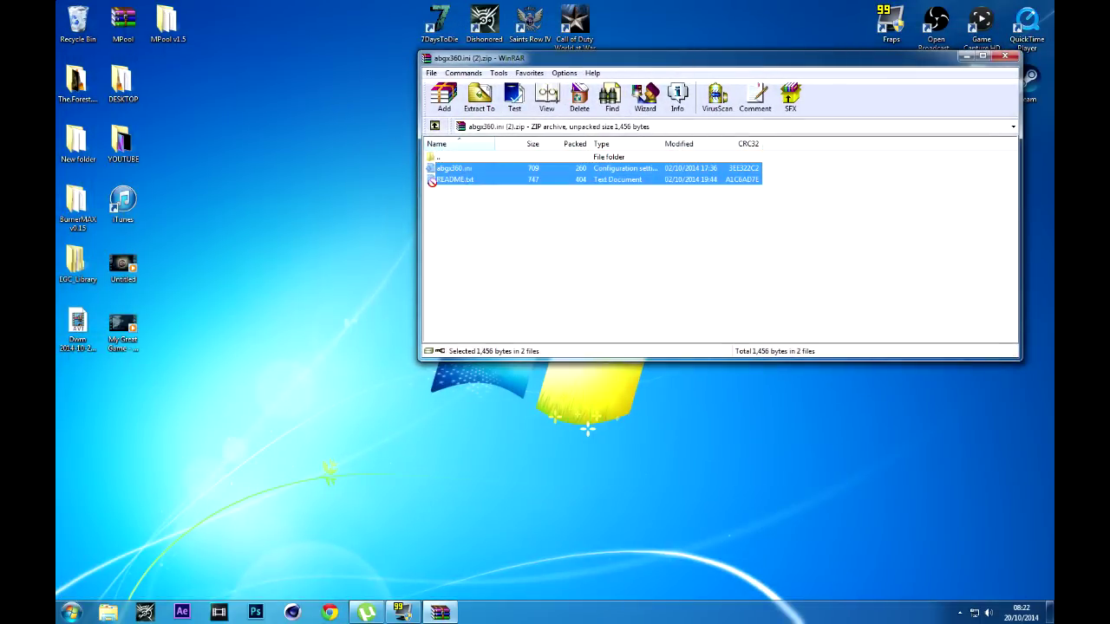
left_click_drag(371, 232, 330, 217)
left_click(1005, 56)
left_click_drag(393, 197, 279, 288)
left_click_drag(303, 208, 891, 210)
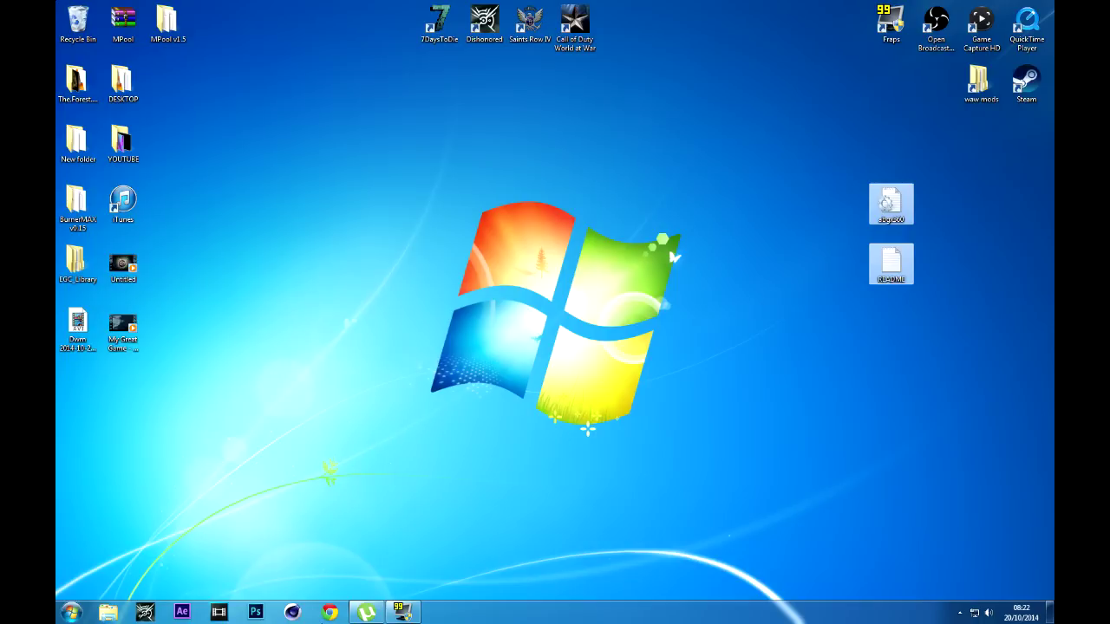
Reopen abgx360 GUI, have it open the StealthFiles folder, and go up to the parent abgx360 folder
left_click(71, 612)
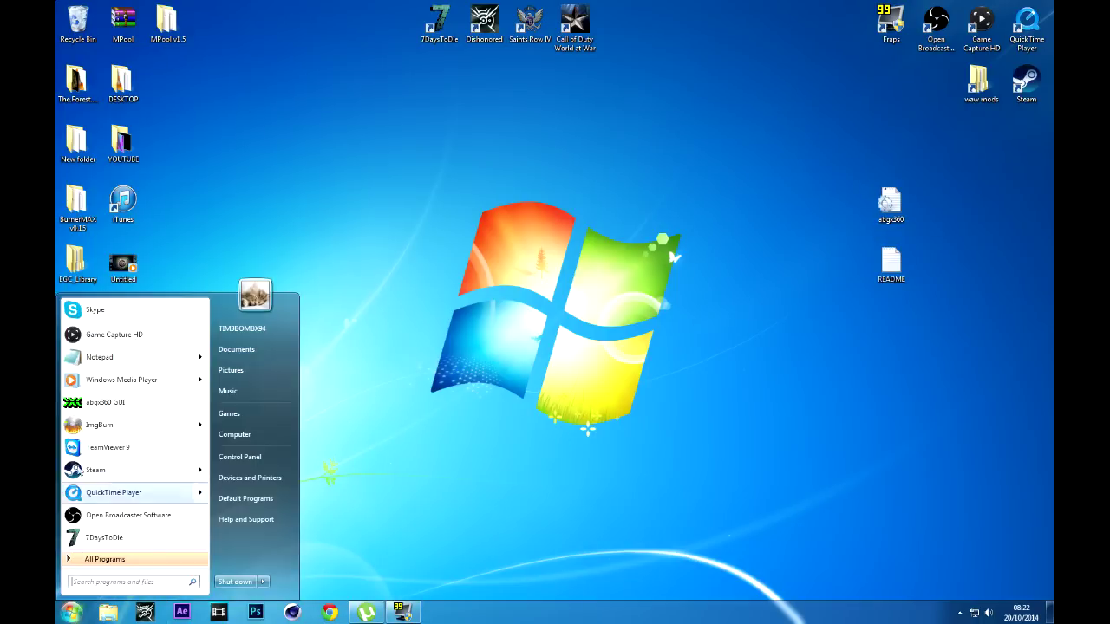
left_click(104, 401)
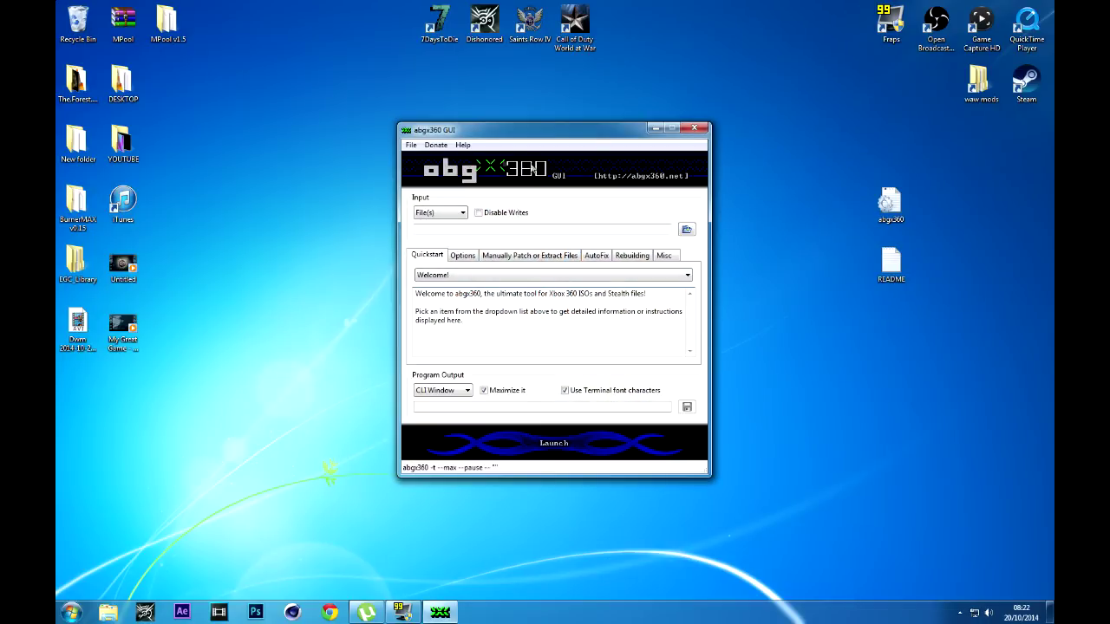
left_click(461, 144)
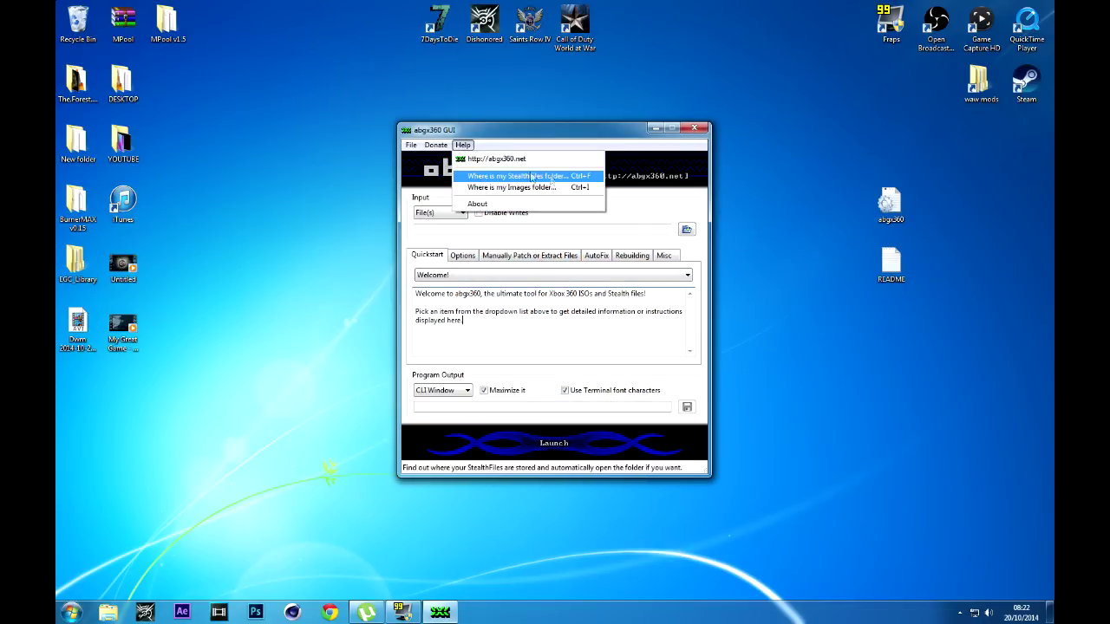
left_click(560, 180)
left_click(615, 355)
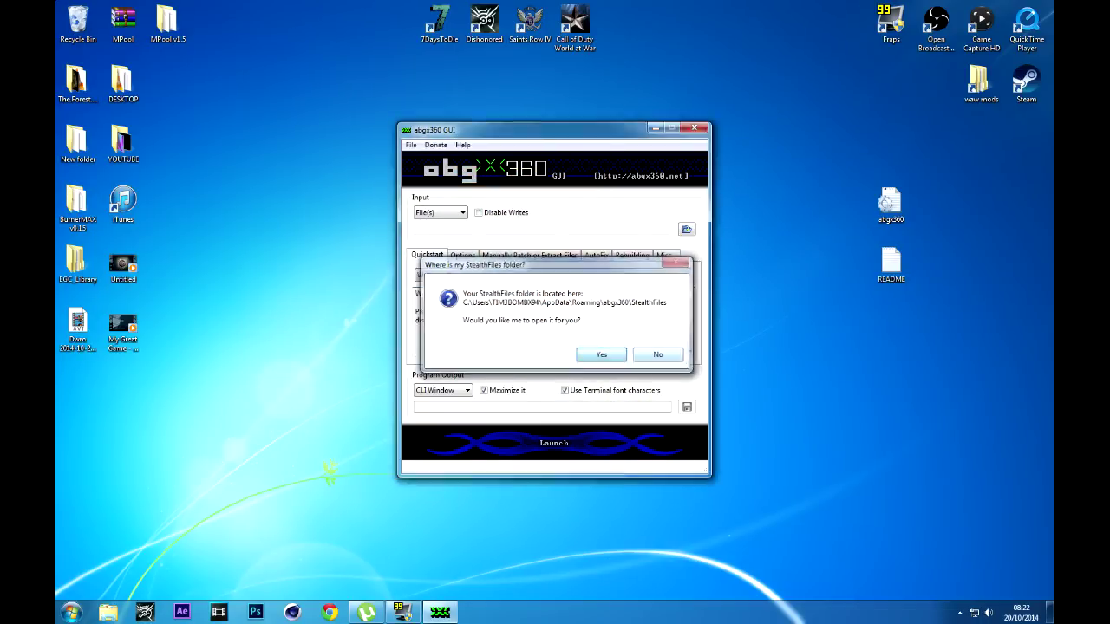
left_click_drag(565, 172, 379, 145)
left_click(380, 124)
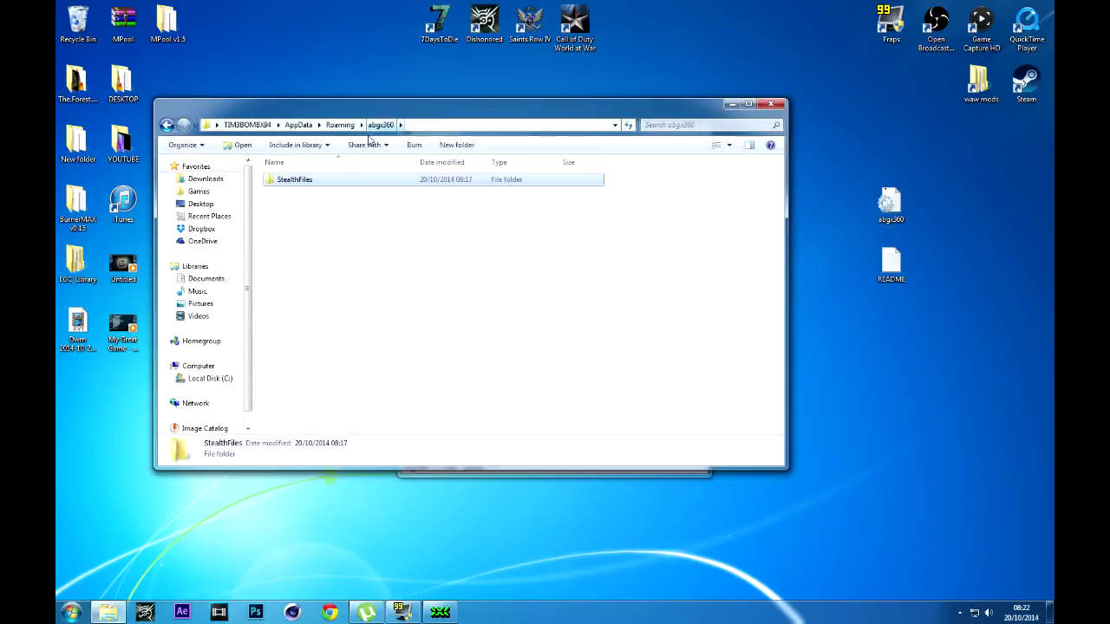
Move the extracted abgx360 and README files from the desktop into the abgx360 folder
left_click(345, 224)
left_click_drag(971, 199, 877, 288)
left_click_drag(894, 224, 515, 267)
left_click(522, 251)
Delete the README file from the abgx360 folder and close the folder window
left_click(436, 206)
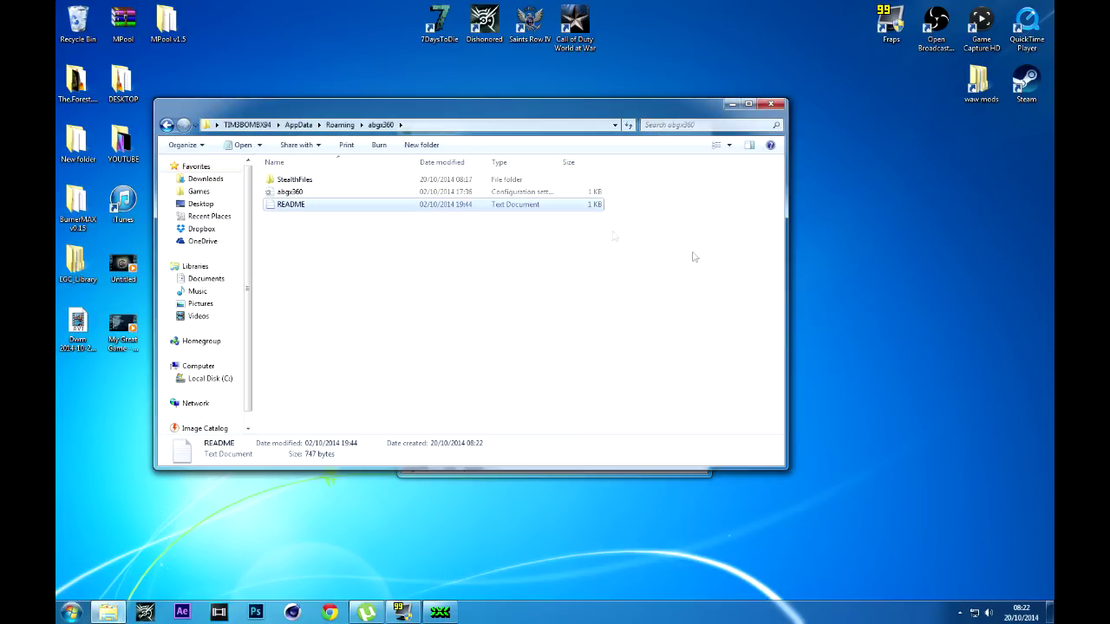
key("Delete")
key("Return")
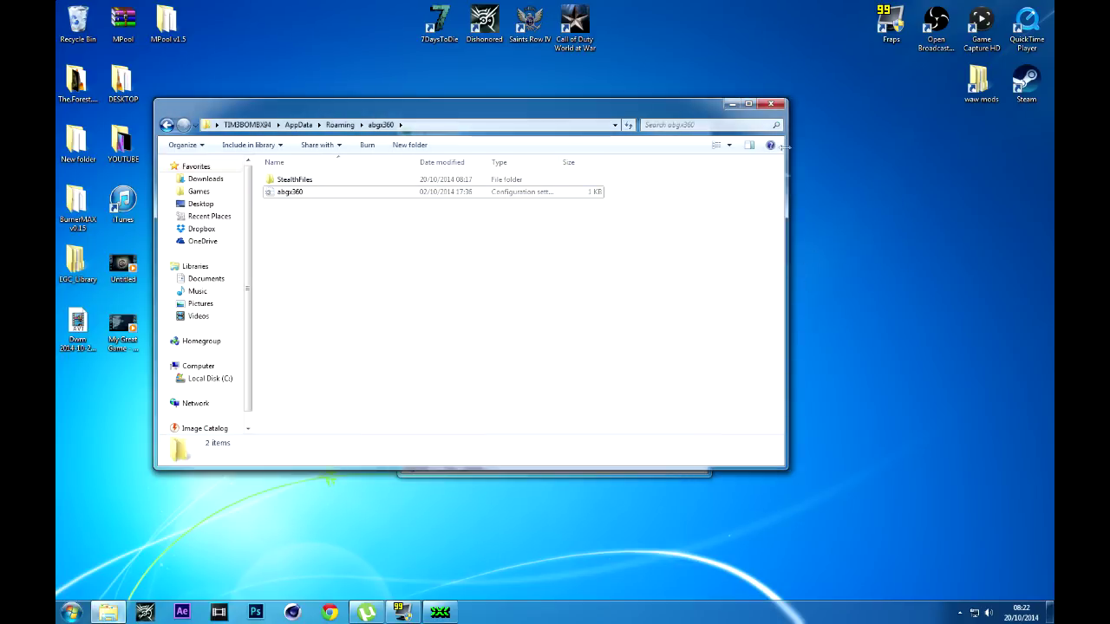
left_click(770, 104)
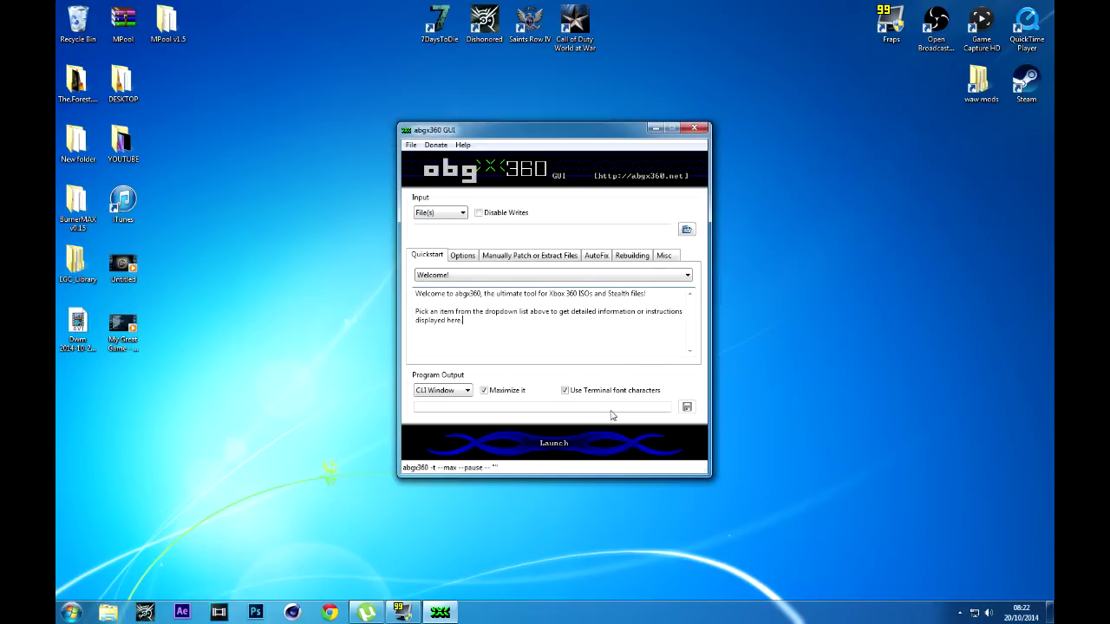
Load the complex-fifa15 ISO as input and enable Check/Fix Video padding and the AnyDVD style game data corruption check
left_click(686, 230)
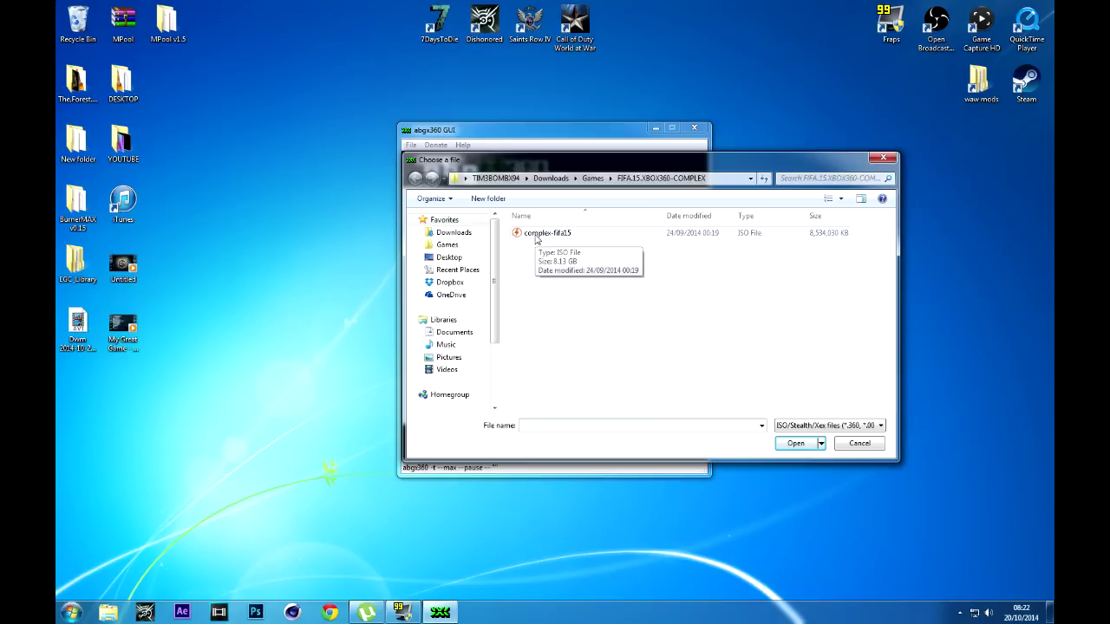
double_click(537, 237)
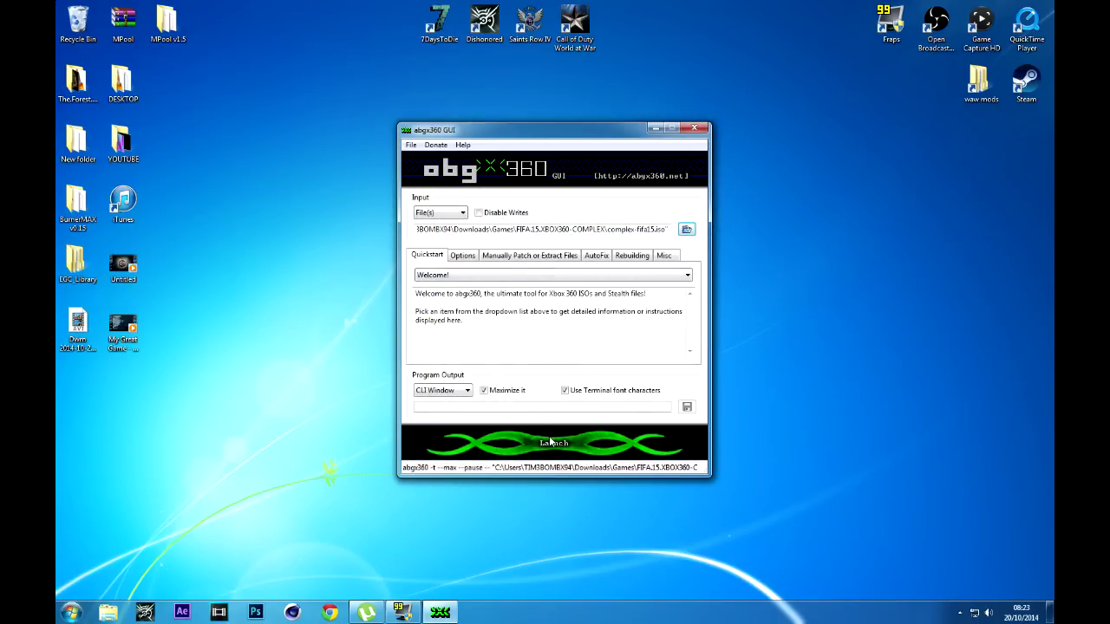
left_click(467, 257)
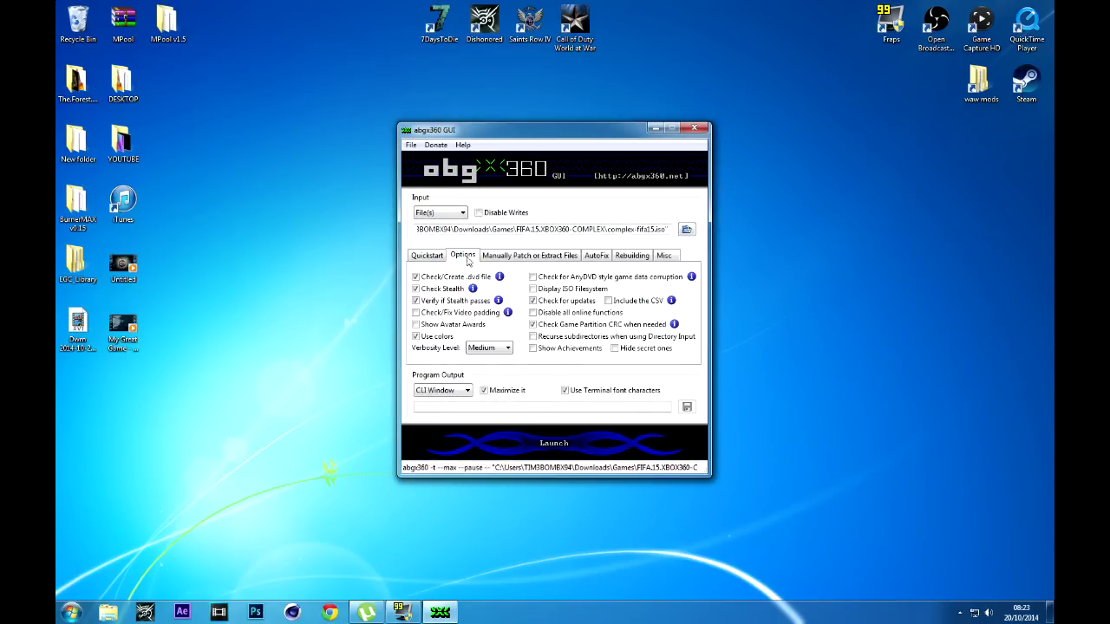
left_click(472, 313)
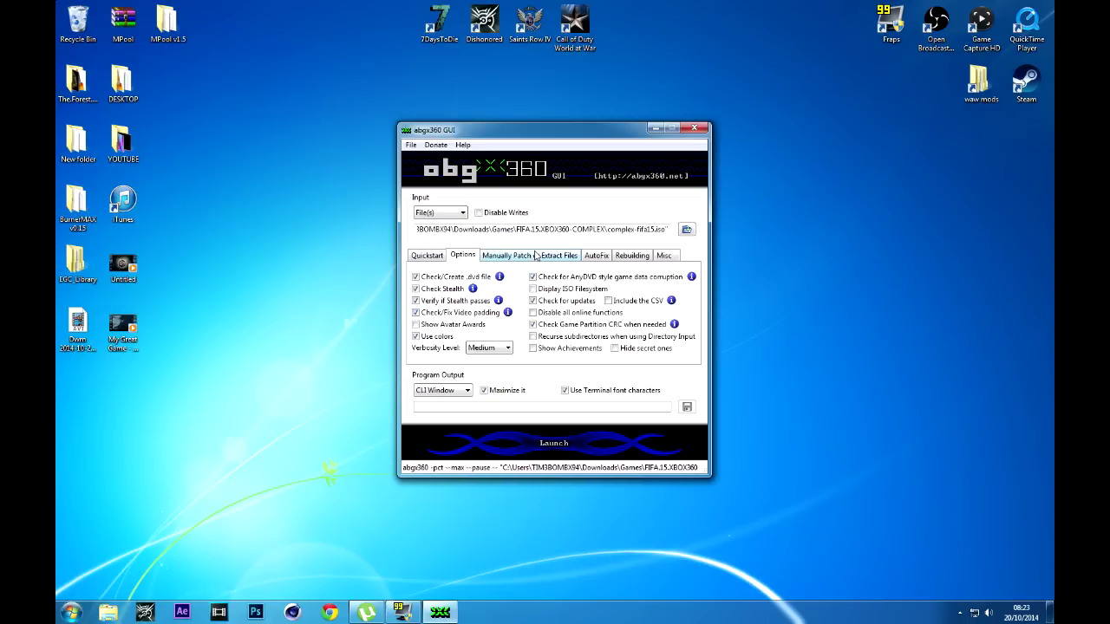
Enable patching even if stealth passes and even if files are invalid, and set the AutoFix threshold to Level 3
left_click(535, 256)
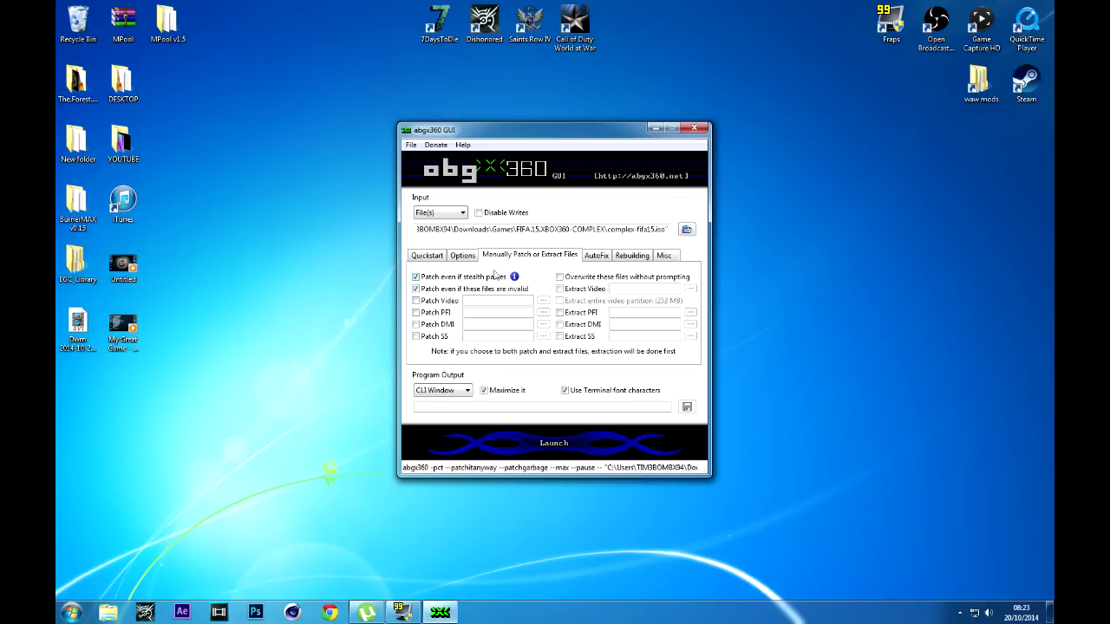
left_click(595, 255)
left_click(576, 276)
left_click(555, 289)
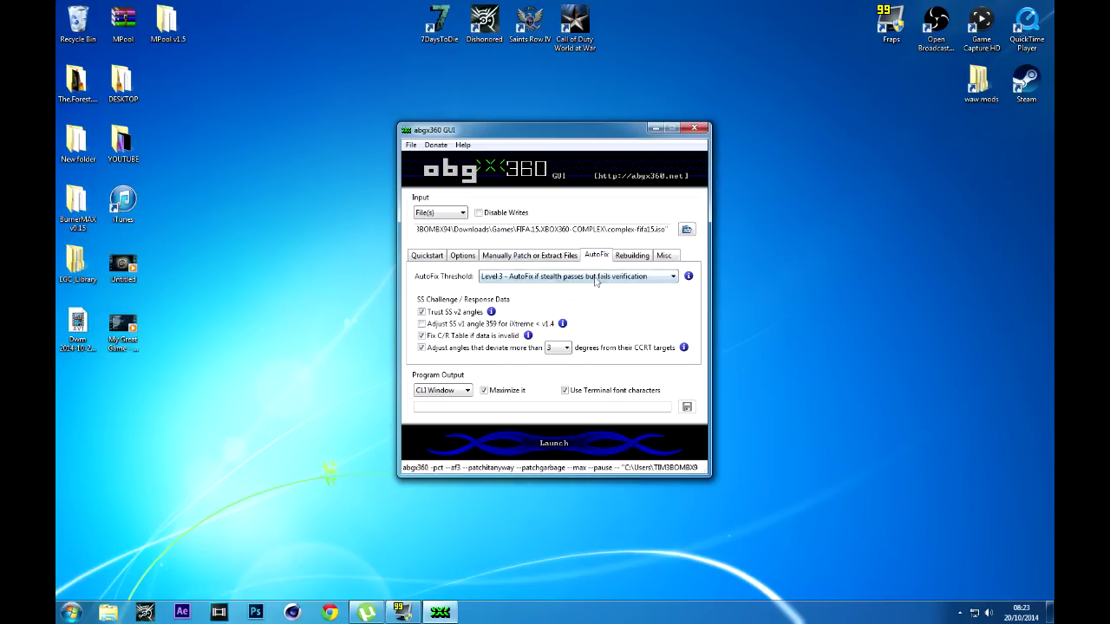
Change the SplitVid setting to "Add it if it doesn't exist or isn't valid"
left_click(631, 255)
left_click(666, 256)
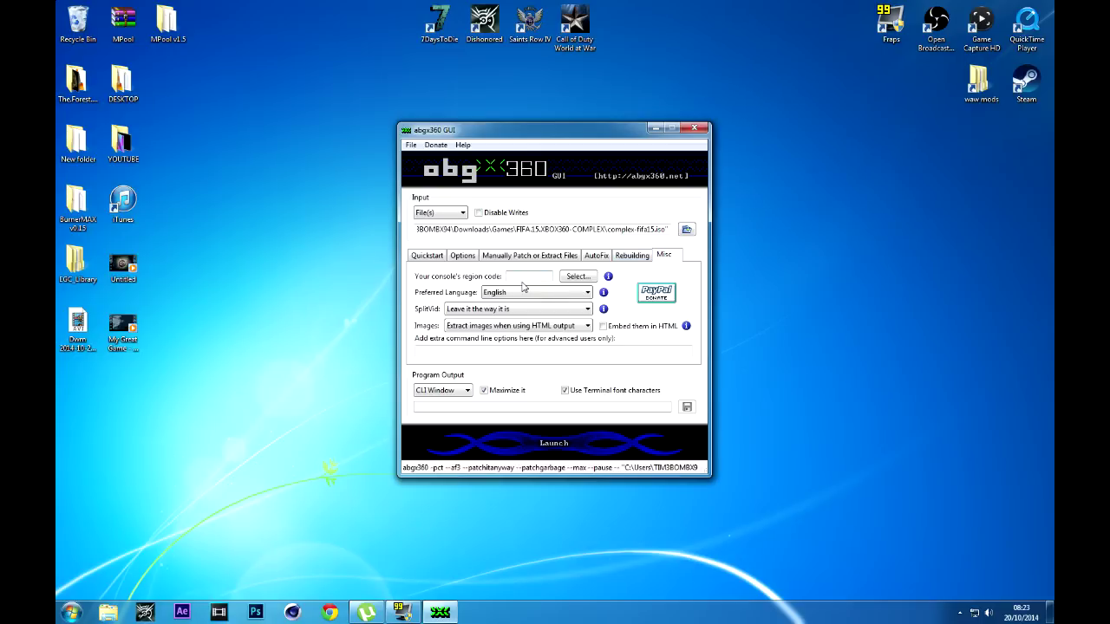
left_click(514, 309)
left_click(514, 322)
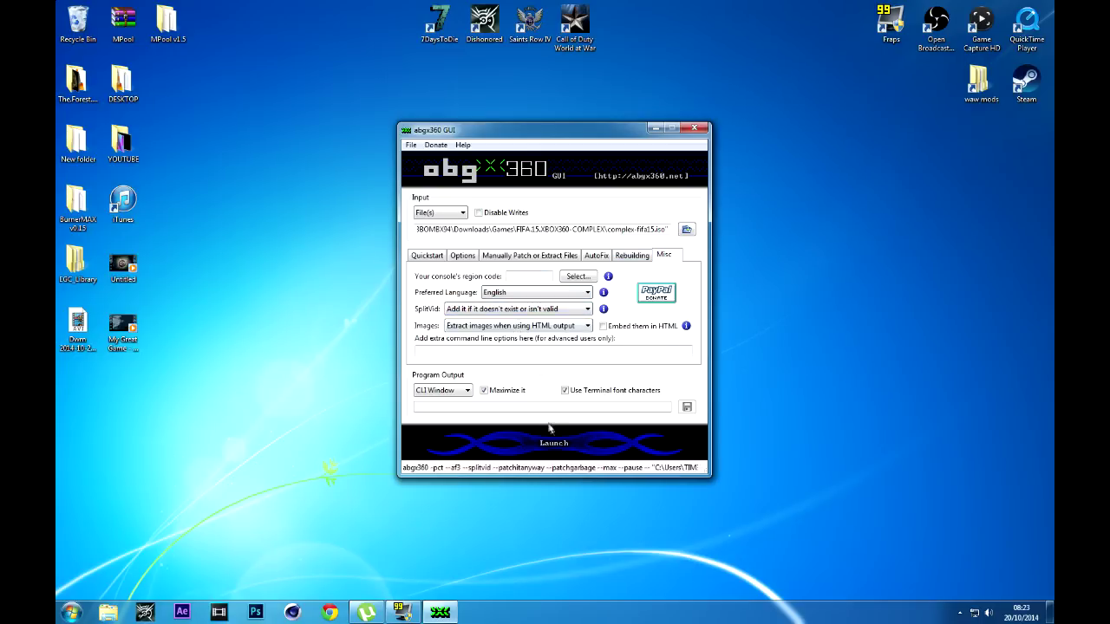
Run the check on the complex-fifa15 ISO and exit the output window when it finishes
left_click(553, 443)
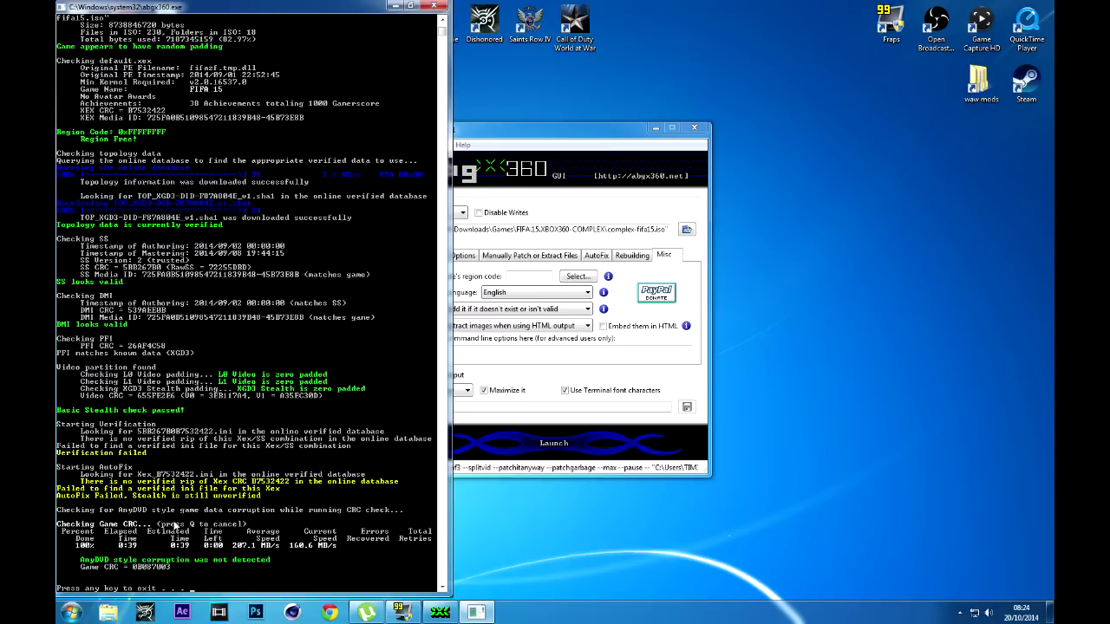
key("Return")
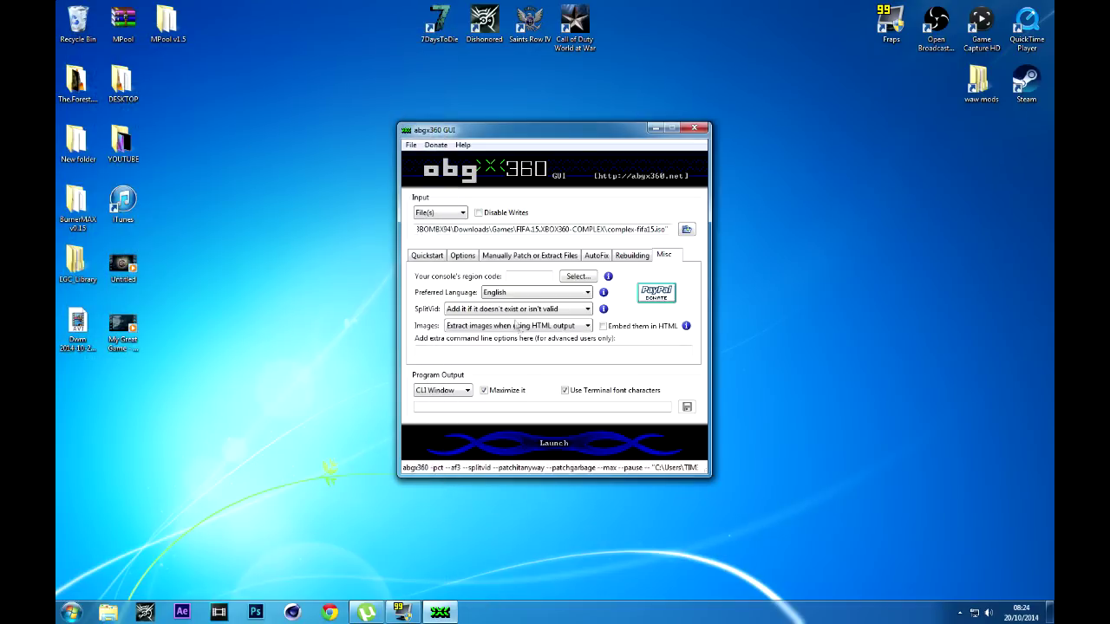
Delete the extra file stored beside the ISO in the Games folder Destiny.RF.XBOX360-COSTELABR and close the folder window
left_click(162, 583)
left_click(108, 612)
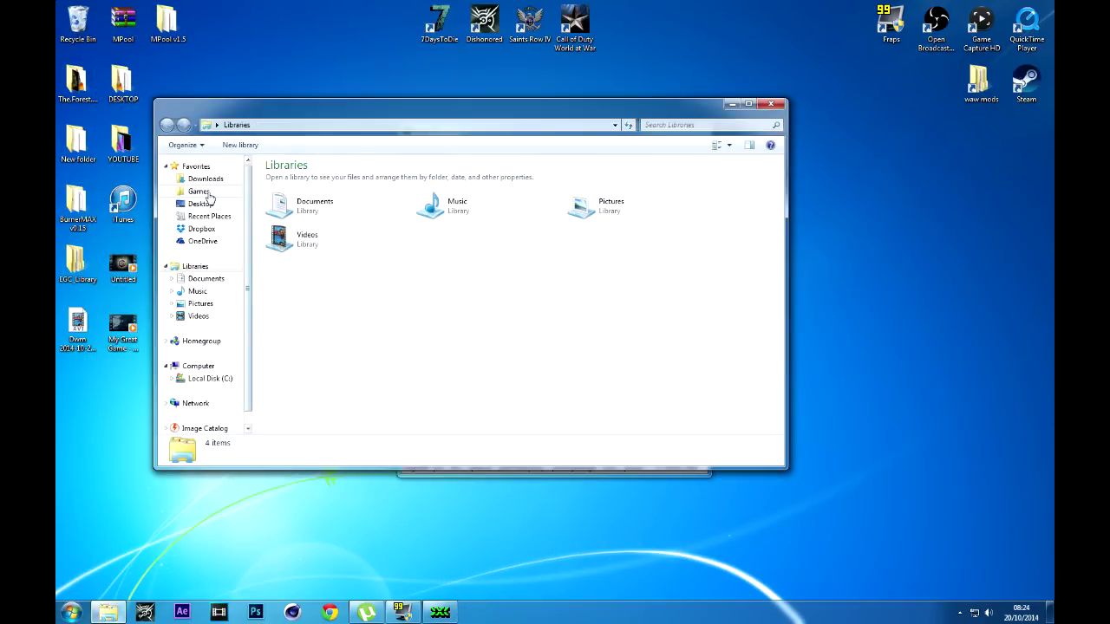
left_click(208, 194)
left_click(293, 229)
double_click(294, 229)
left_click(371, 180)
key("Delete")
key("Return")
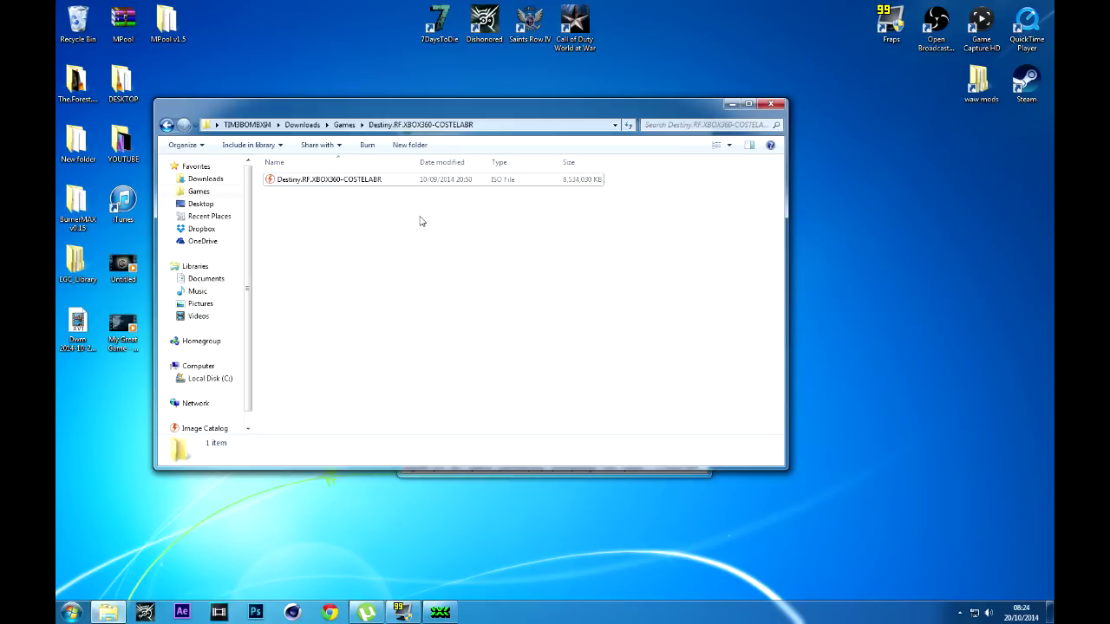
left_click(770, 104)
Load the Destiny.RF.XBOX360-COSTELABR ISO as input in place of the FIFA 15 one and run the check on it
left_click(685, 229)
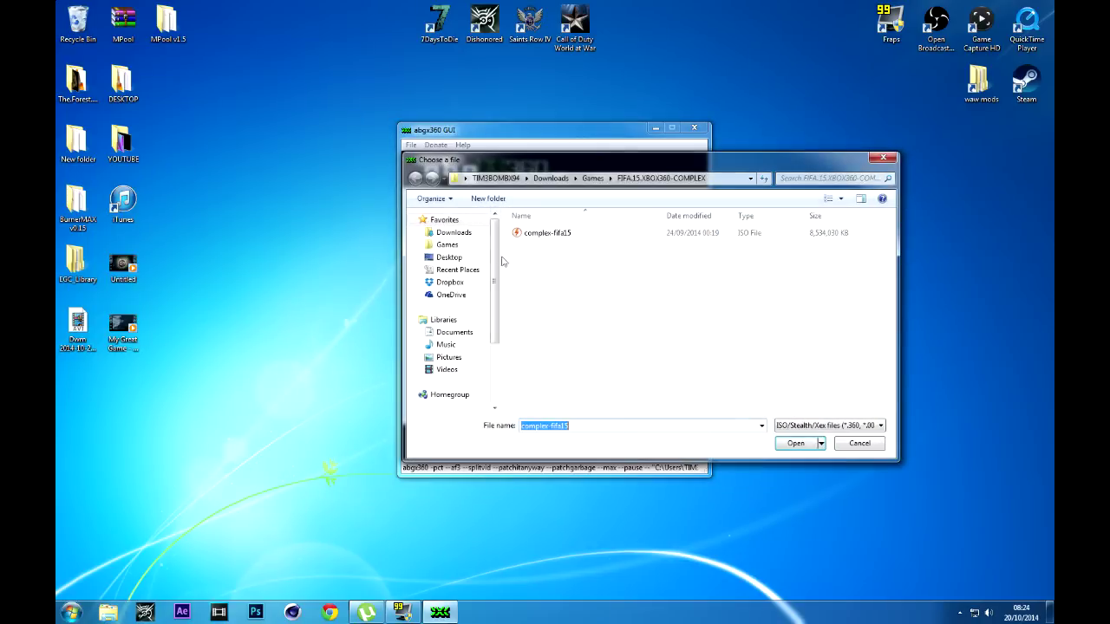
left_click(461, 248)
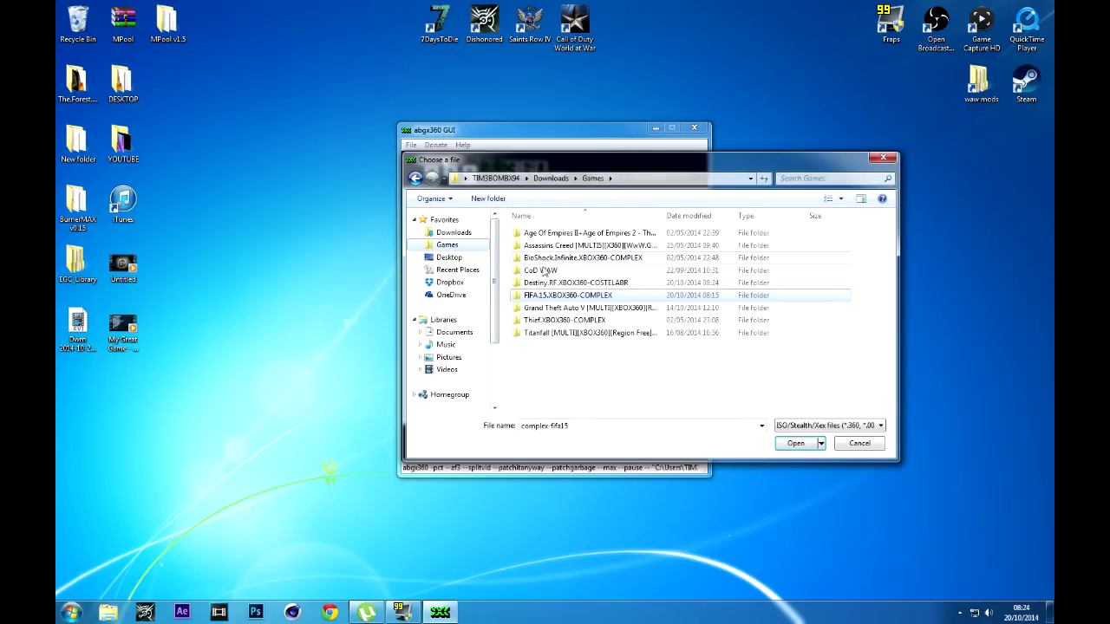
double_click(546, 285)
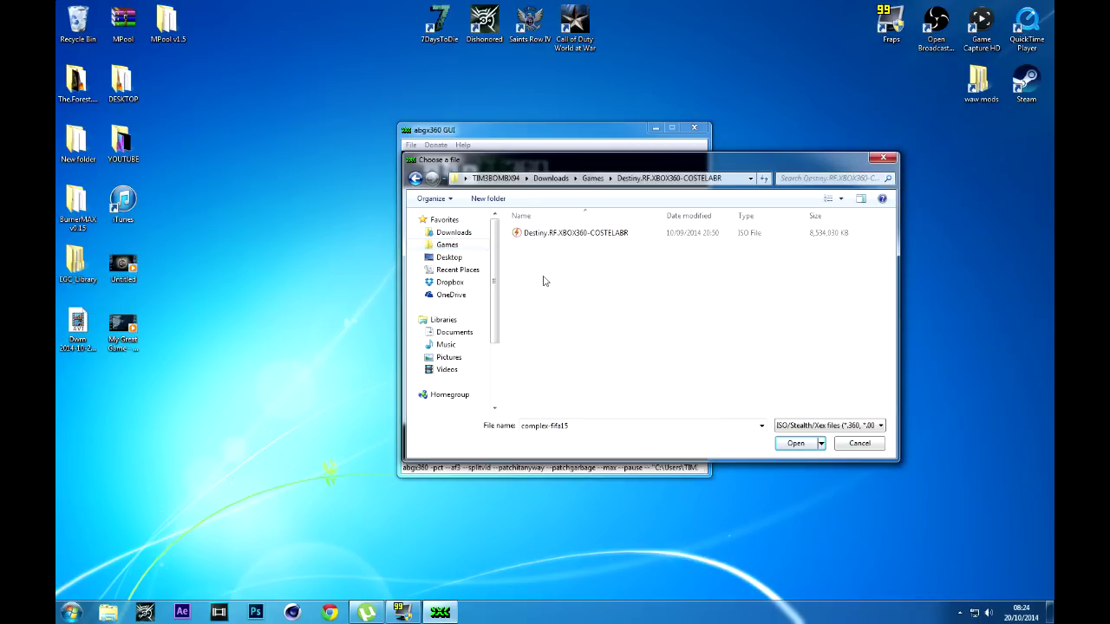
double_click(529, 232)
left_click(567, 442)
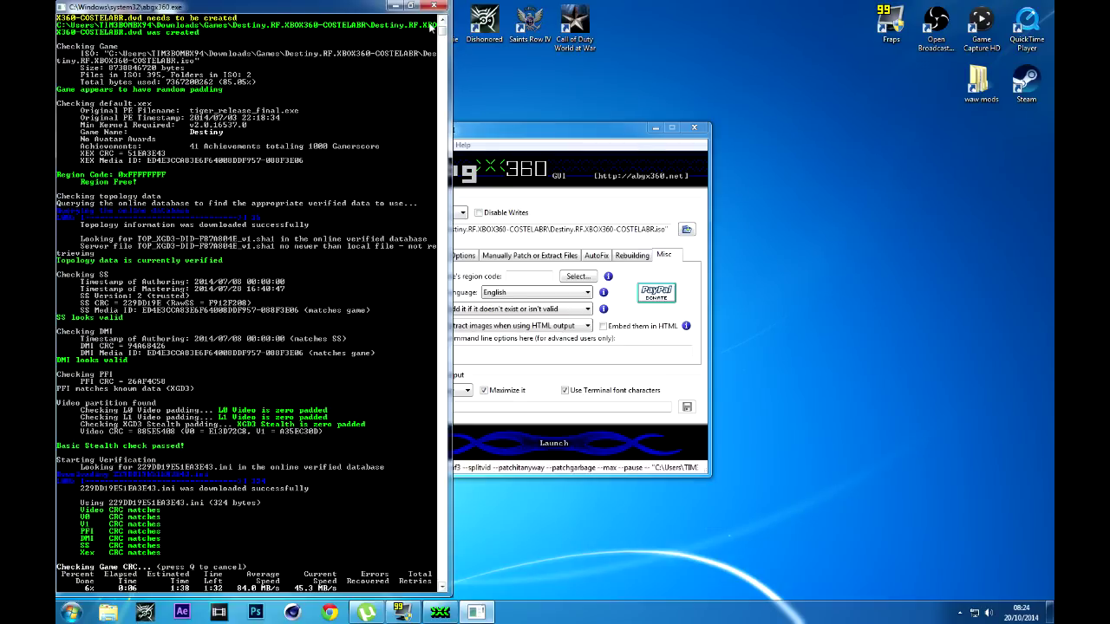
scroll(444, 34, "up", 3)
Switch to Skype, sign in with the remembered account and open the account's own profile page
left_click(72, 613)
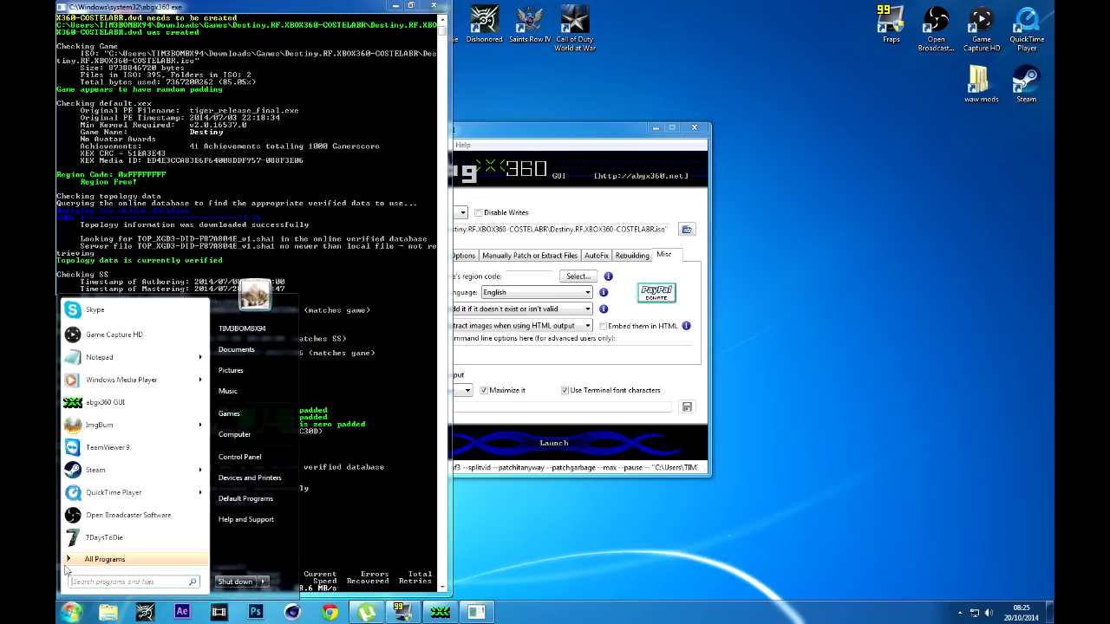
left_click(96, 309)
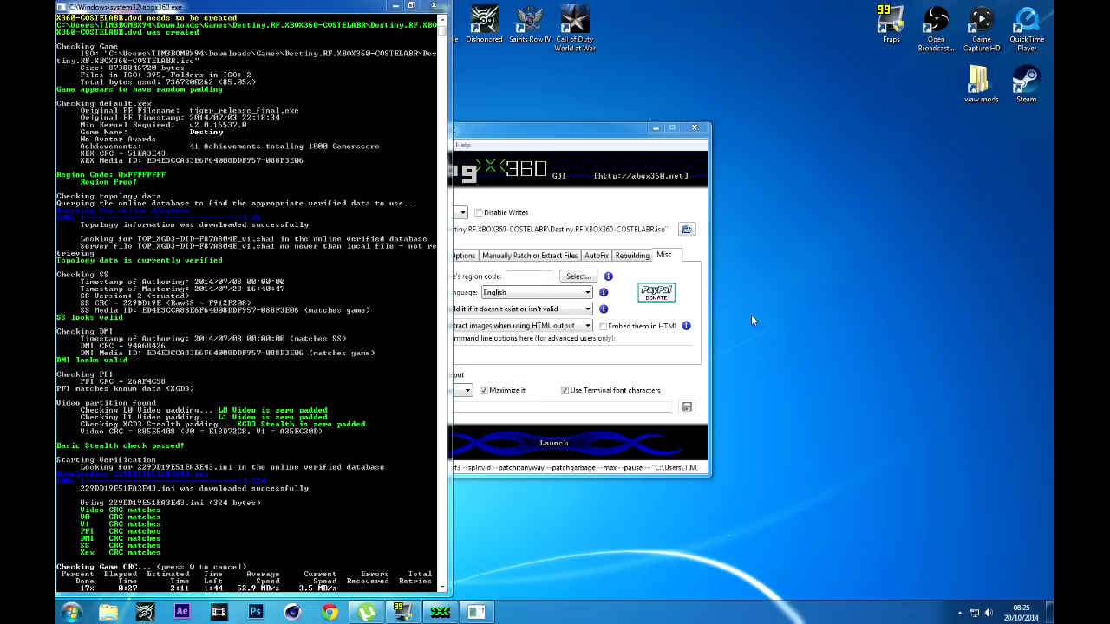
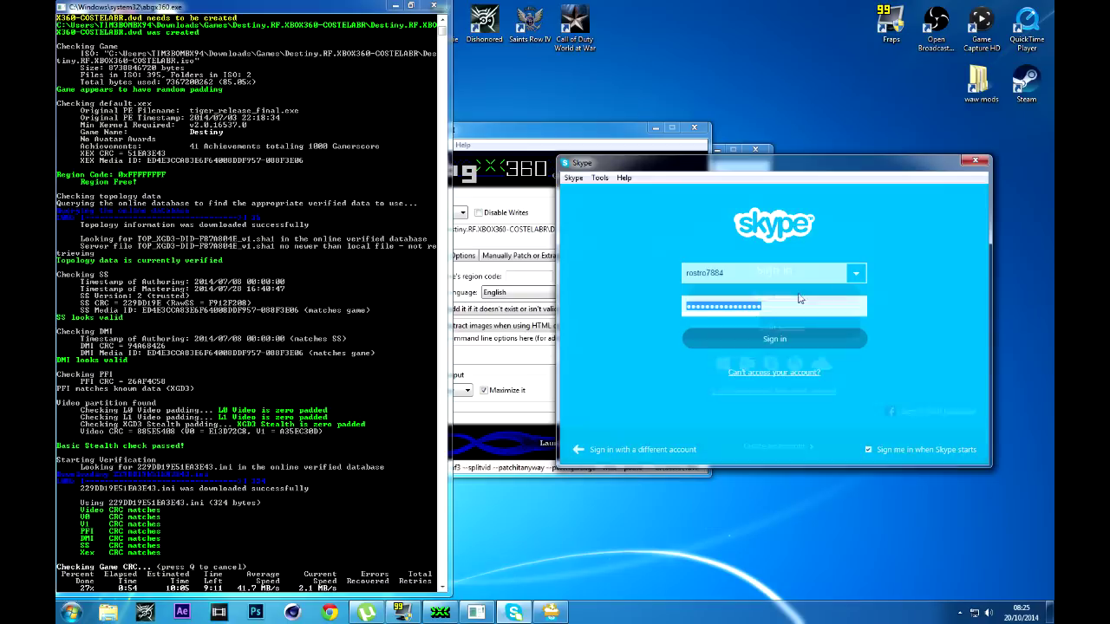
left_click(769, 339)
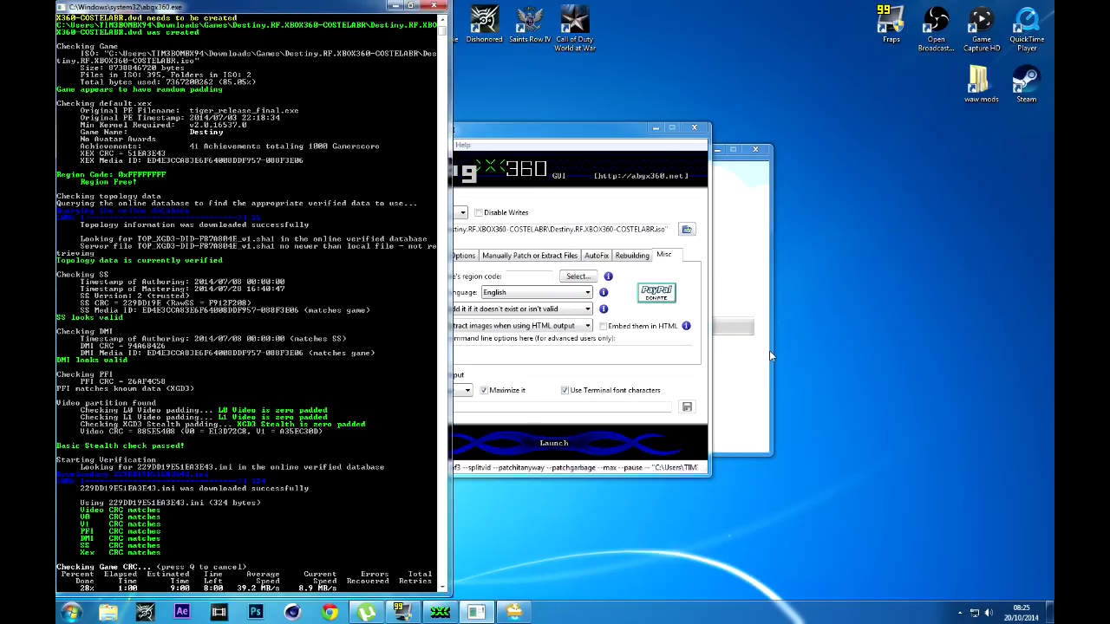
left_click(514, 613)
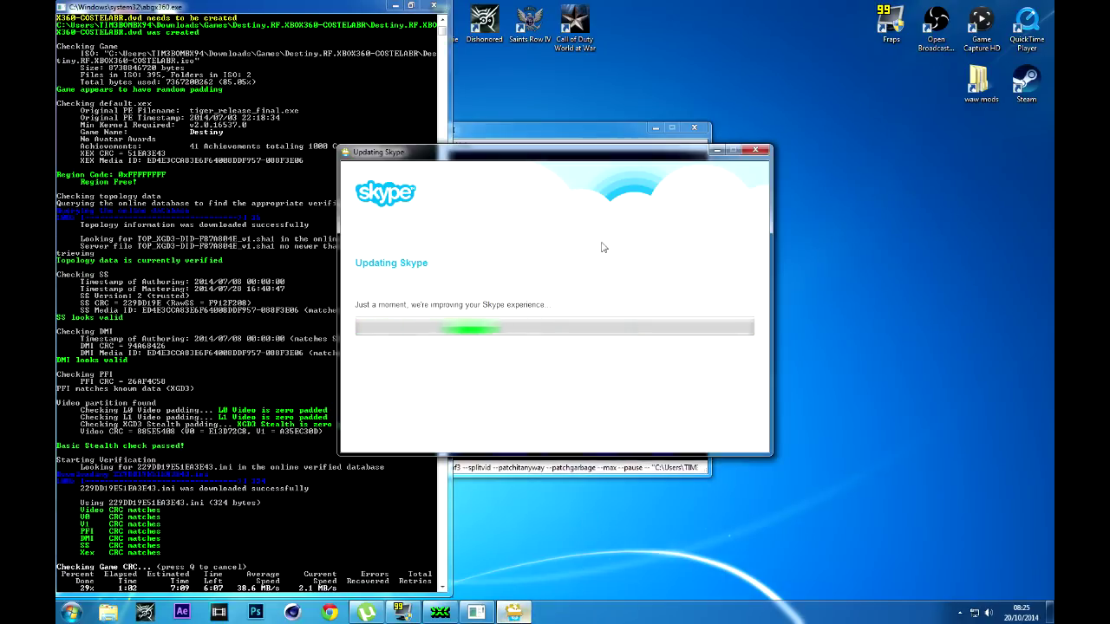
left_click_drag(650, 156, 791, 160)
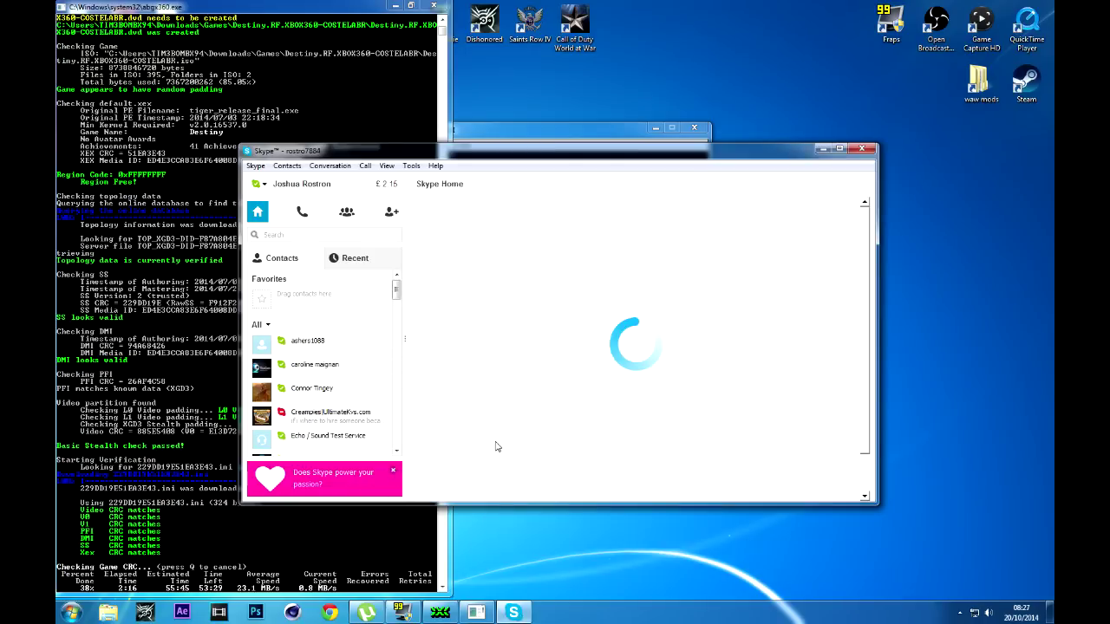
left_click(323, 194)
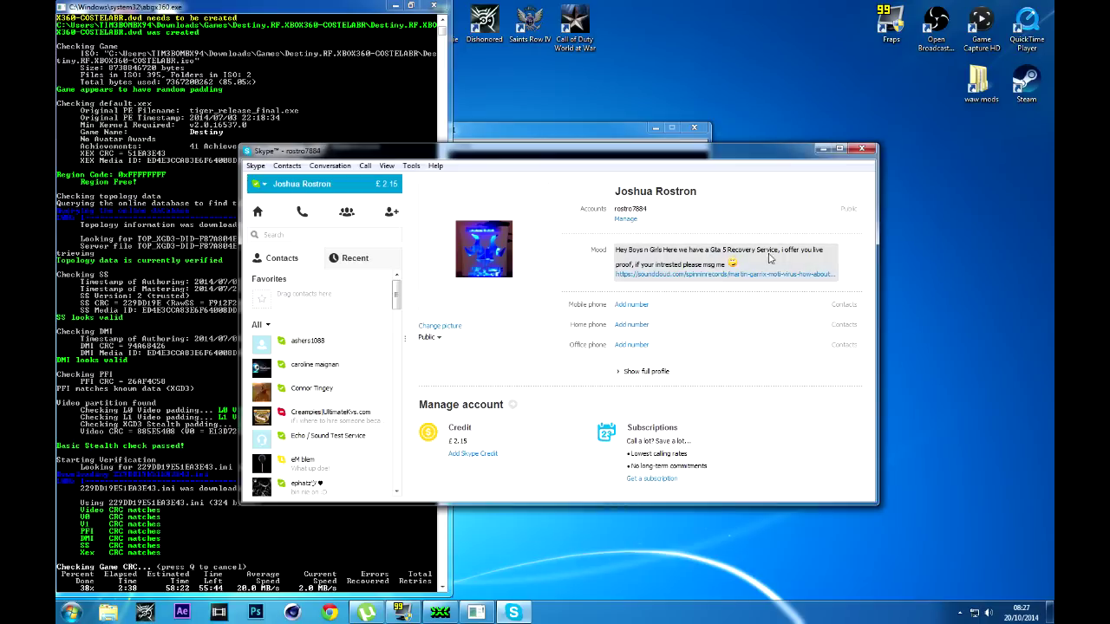
Close the Skype window, end Skype from Windows Task Manager and minimize Task Manager
left_click(867, 152)
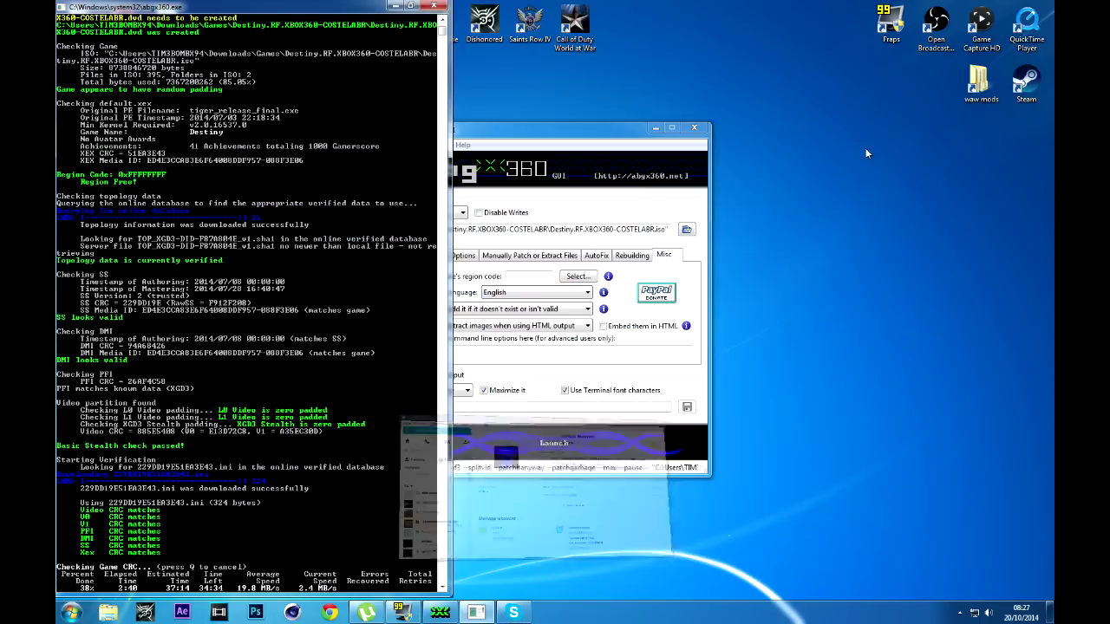
left_click(525, 614)
left_click(529, 615)
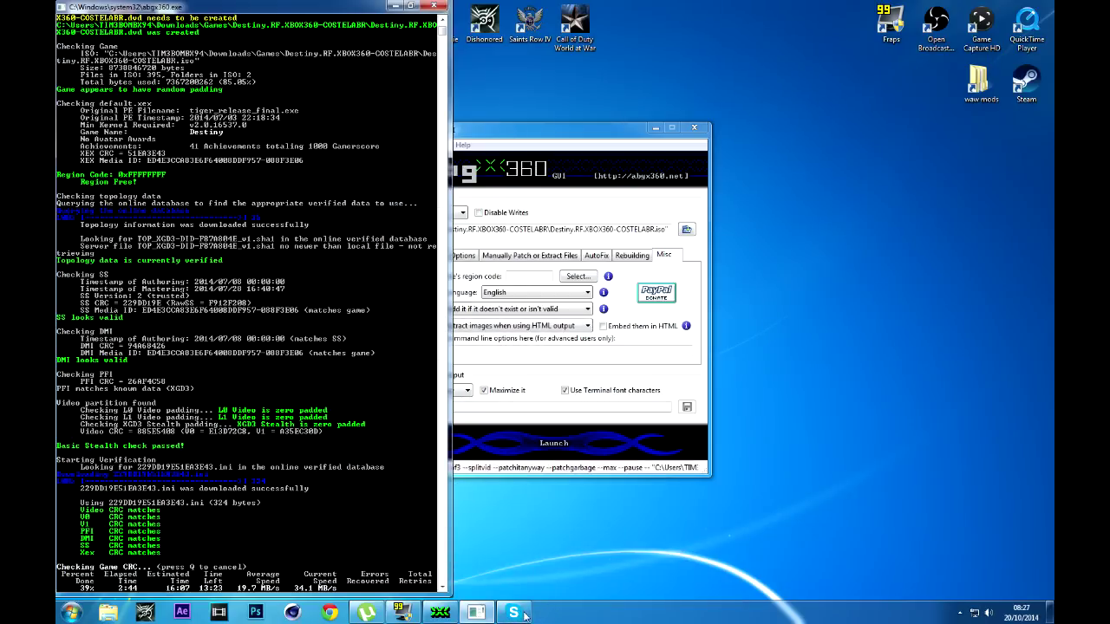
right_click(592, 608)
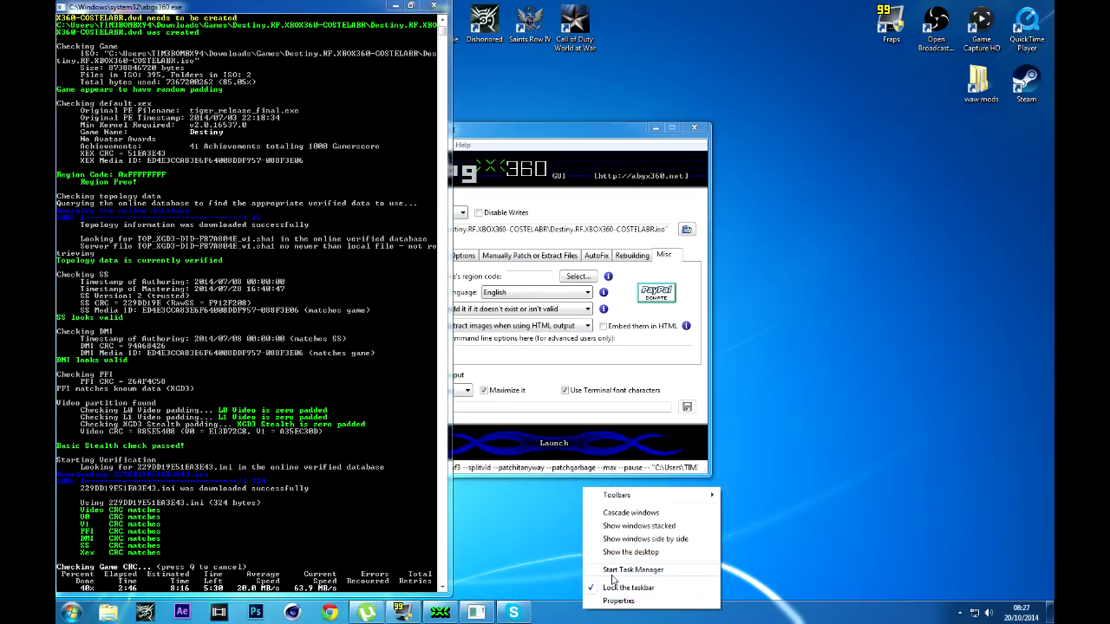
left_click(614, 570)
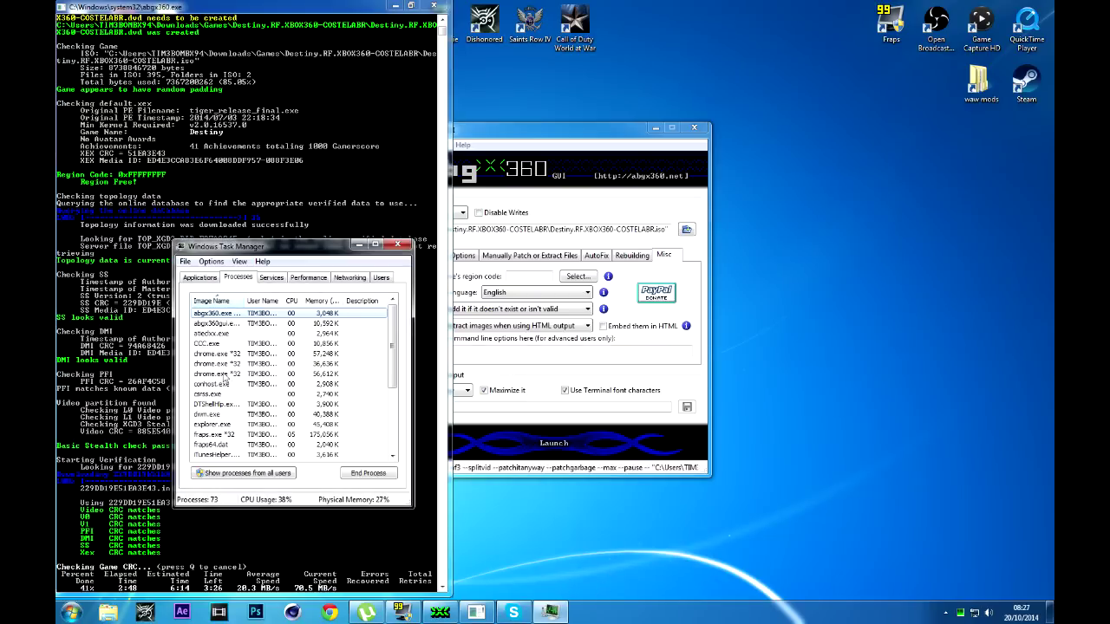
left_click(287, 343)
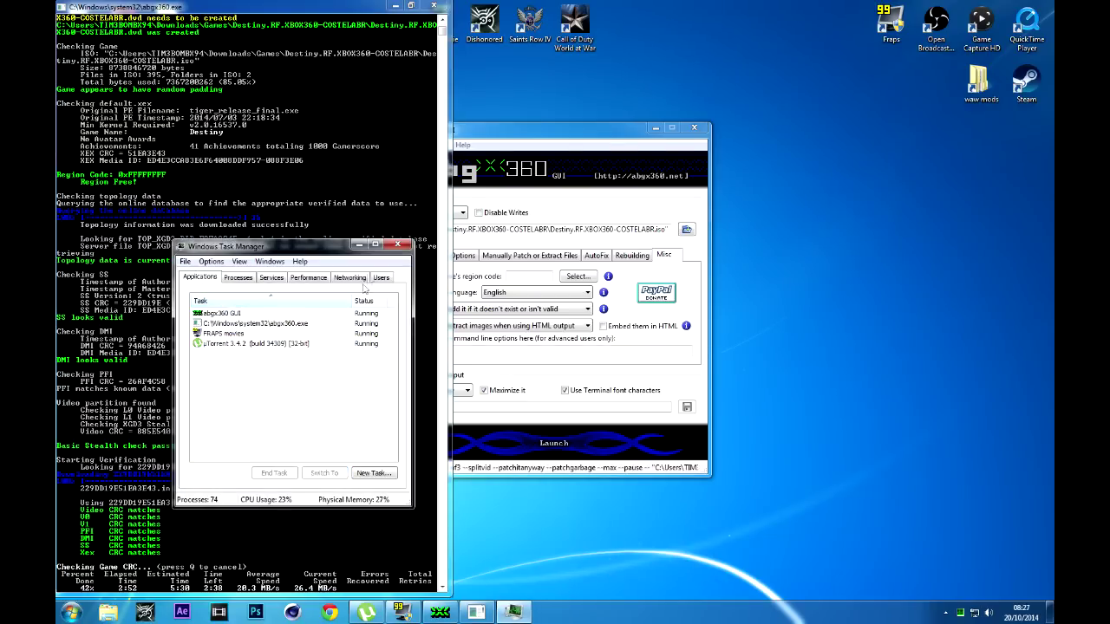
left_click(358, 247)
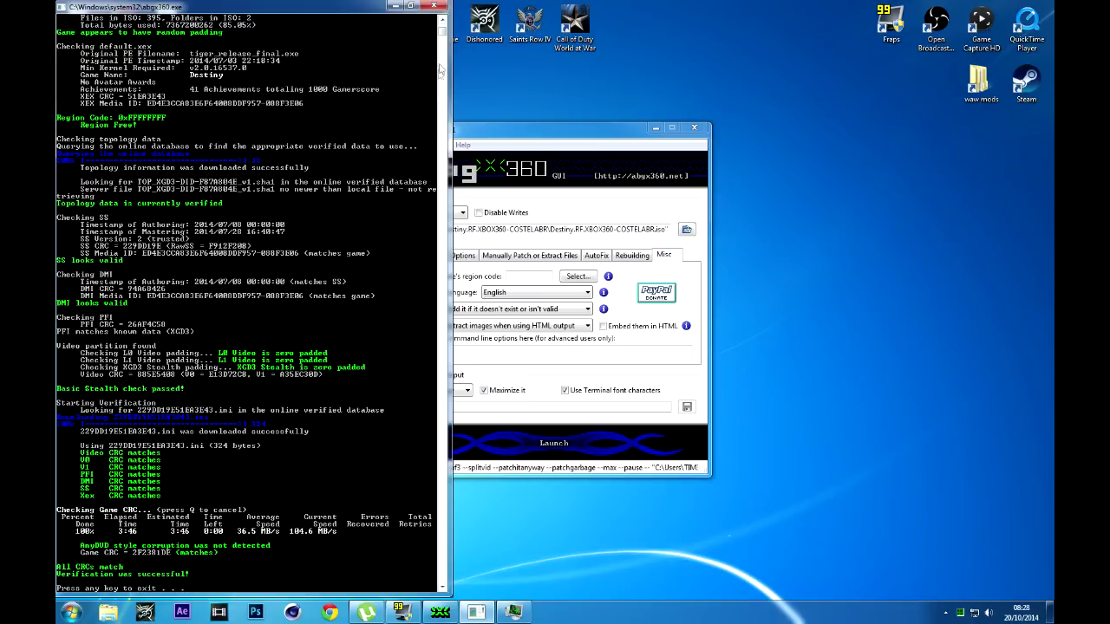
Close the Destiny output, then check the gtavdisc2 ISO from the quack-gtaV DVD2 folder and exit its output window
left_click(434, 7)
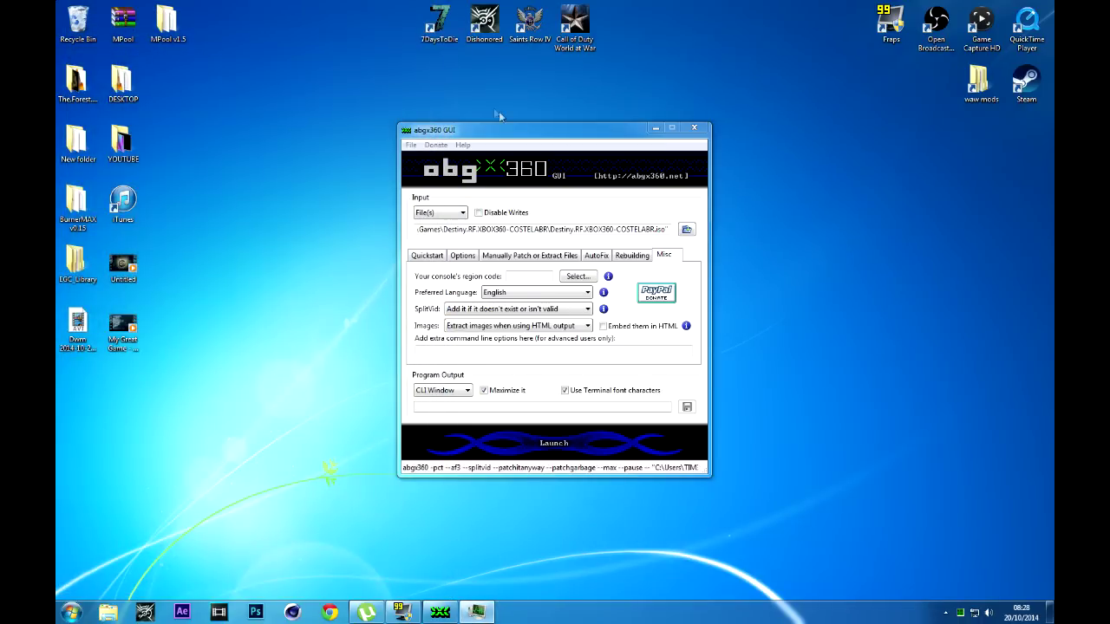
left_click(688, 231)
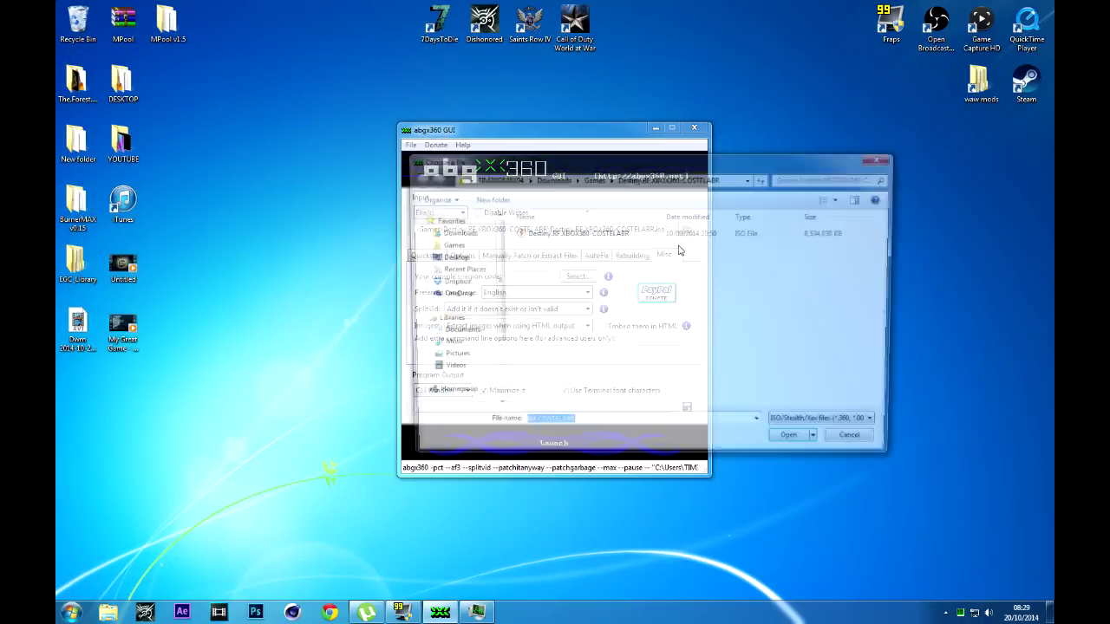
left_click(463, 248)
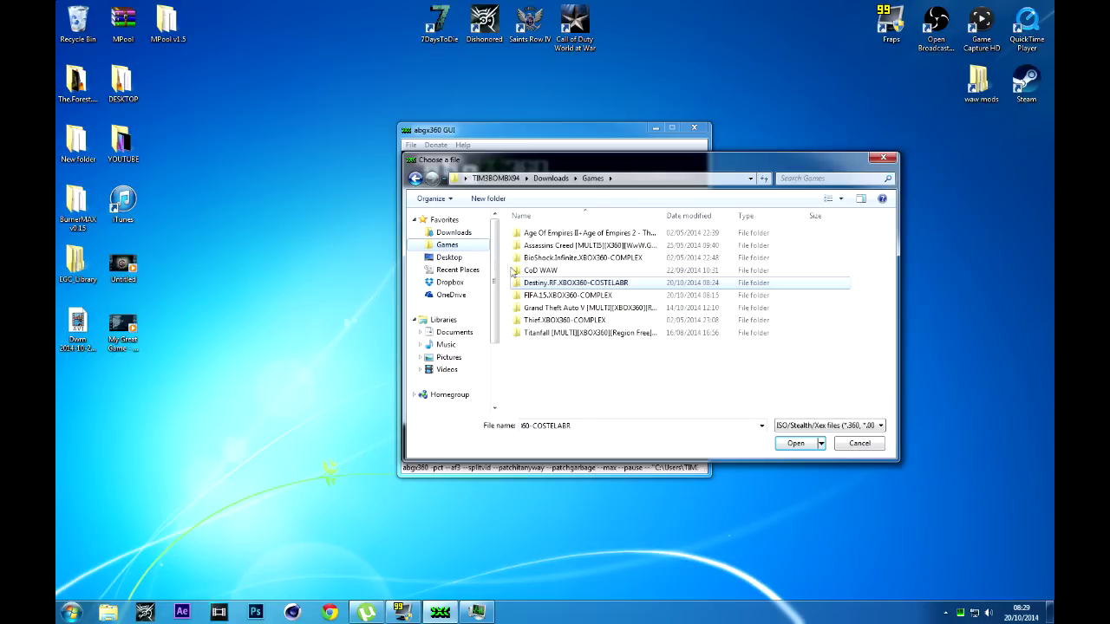
double_click(552, 308)
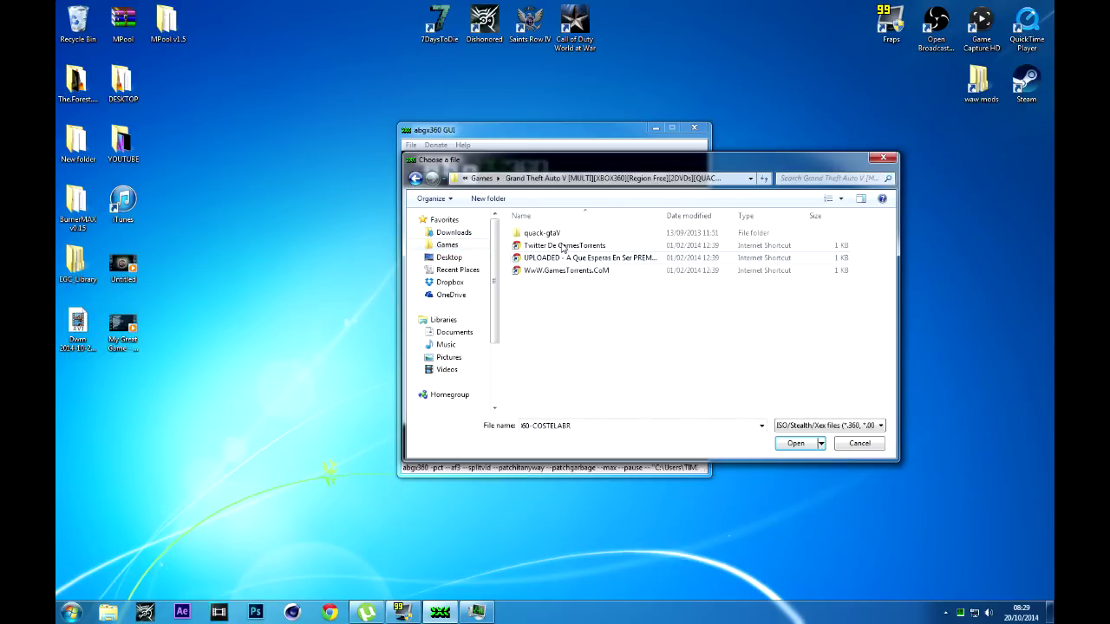
double_click(565, 236)
double_click(570, 247)
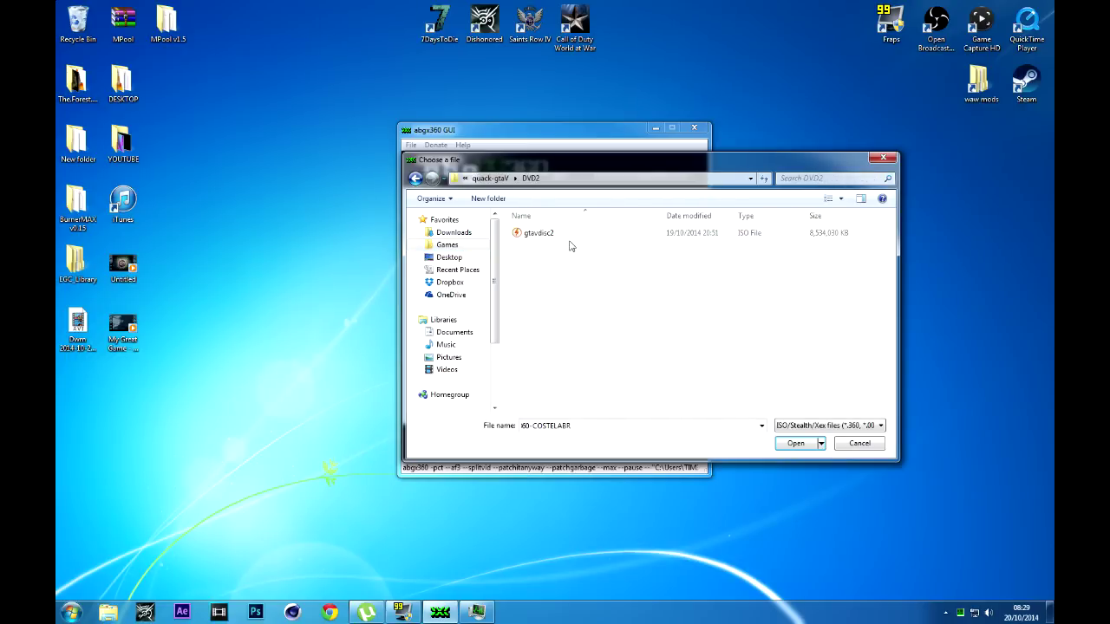
double_click(570, 234)
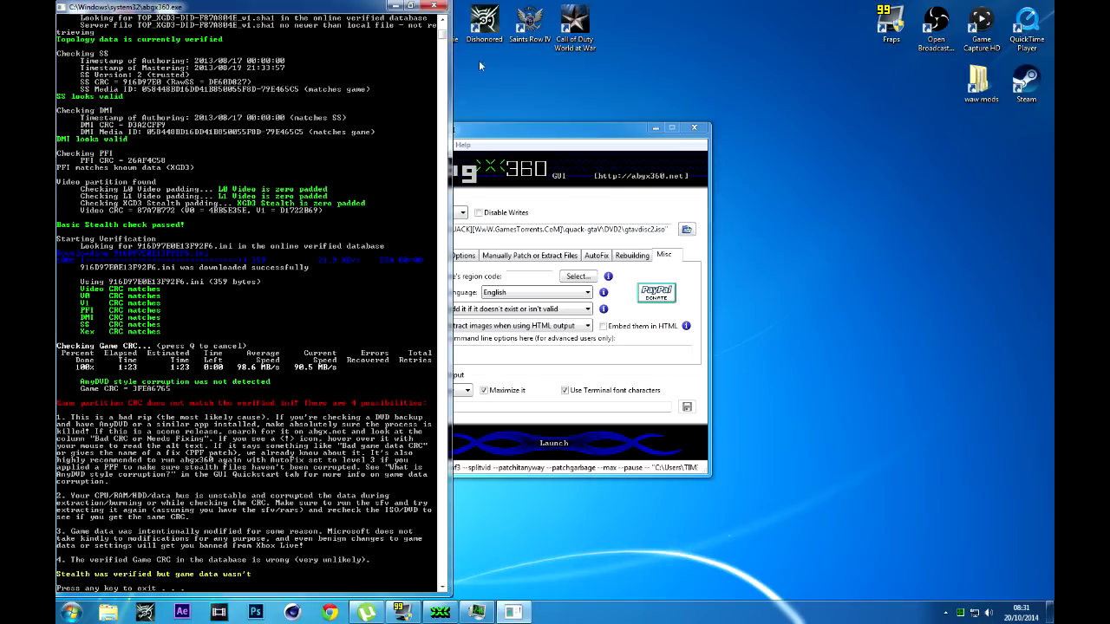
key("Return")
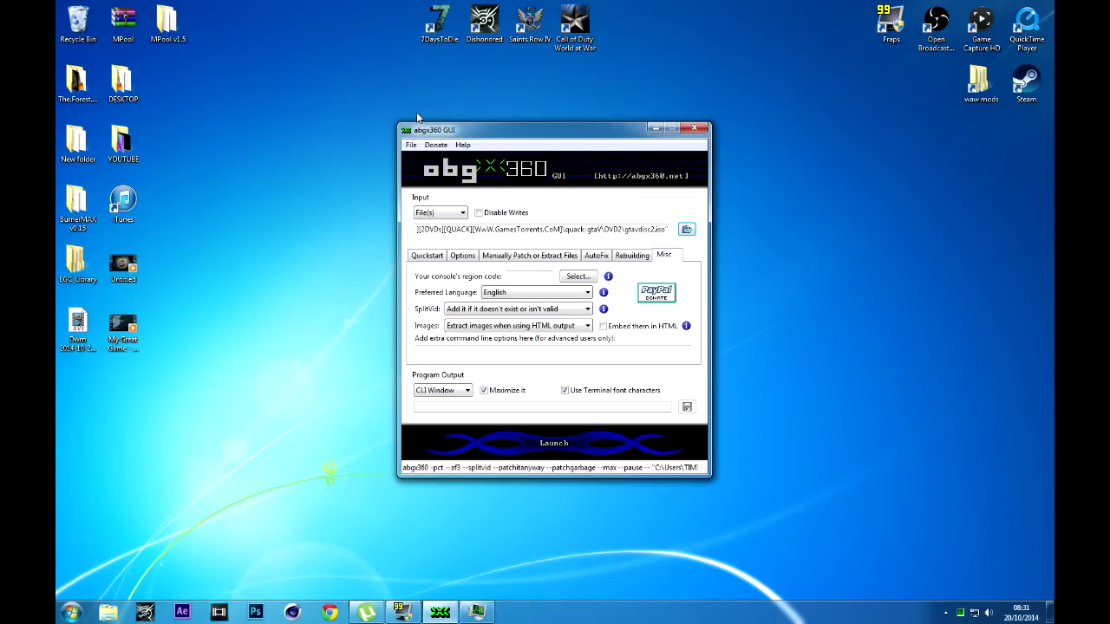